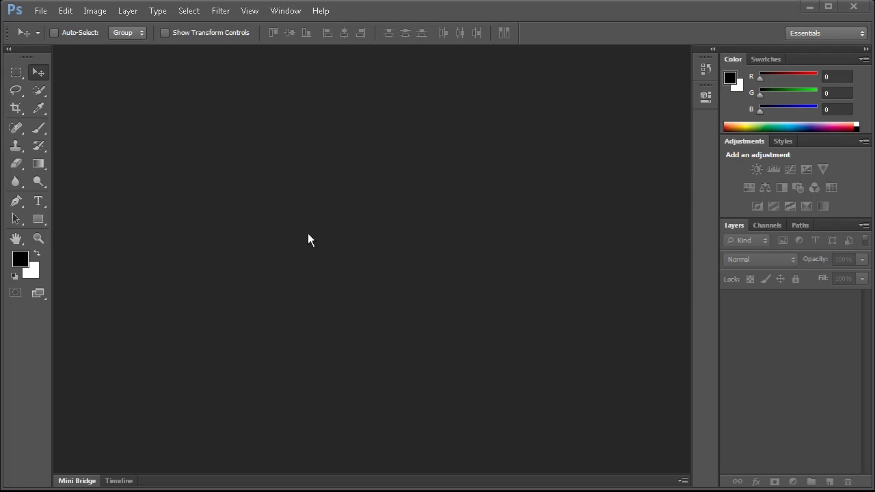
Open the Edit menu while no documents are open.
left_click(66, 12)
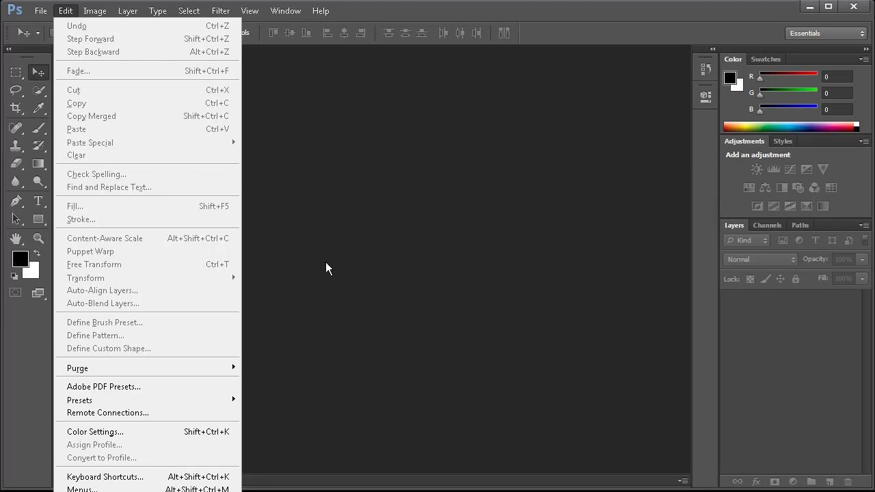
Compare each Interface colour theme in Preferences and keep the medium-dark grey one.
left_click(300, 145)
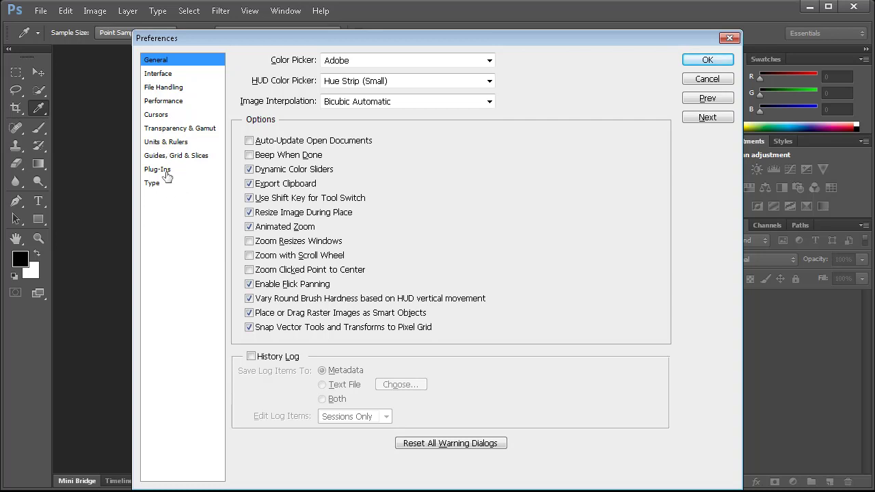
left_click(159, 74)
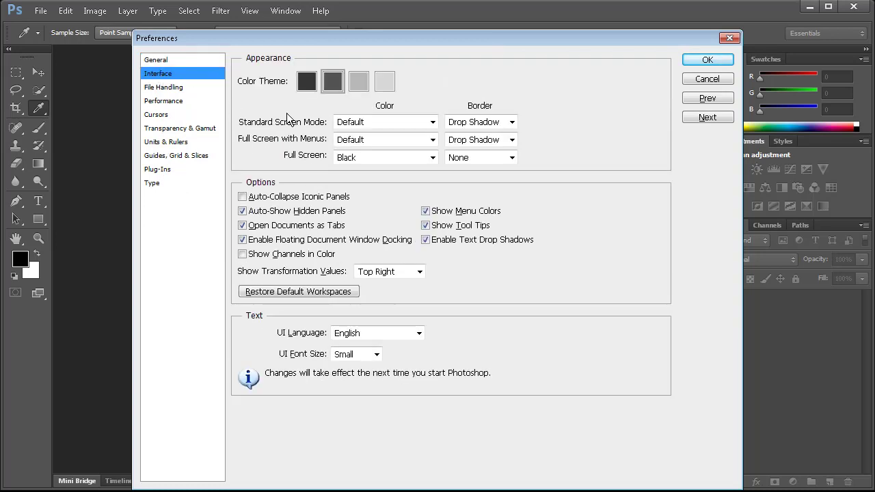
left_click(363, 86)
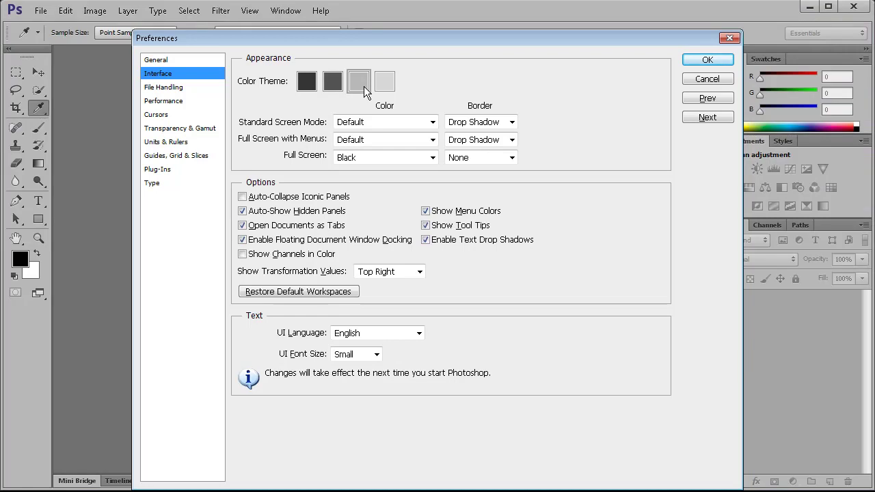
left_click(383, 84)
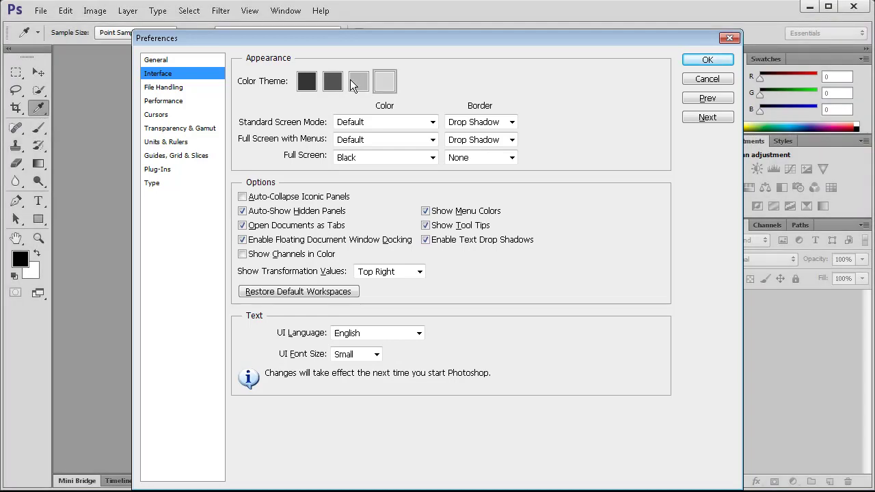
left_click(359, 80)
left_click(334, 81)
left_click(308, 81)
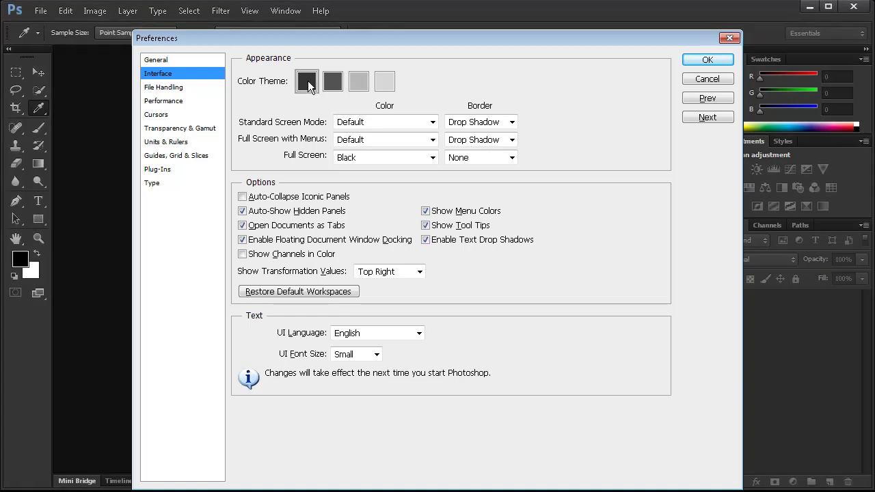
left_click(329, 84)
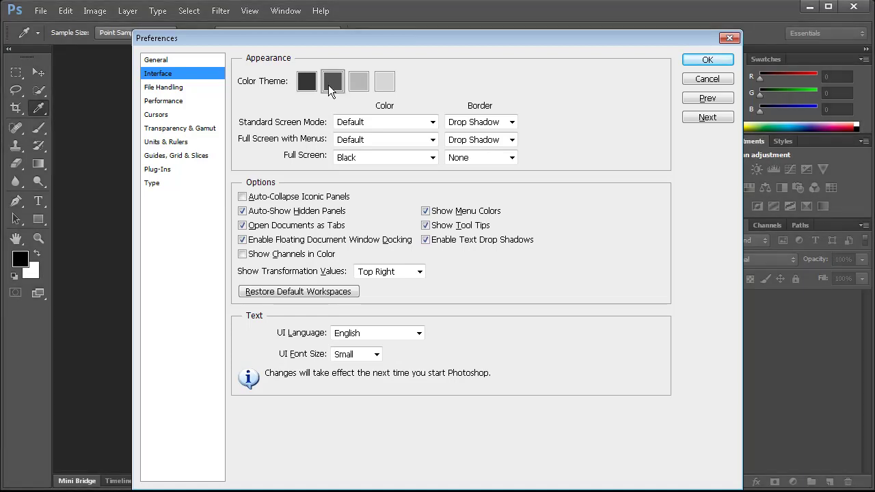
left_click(309, 83)
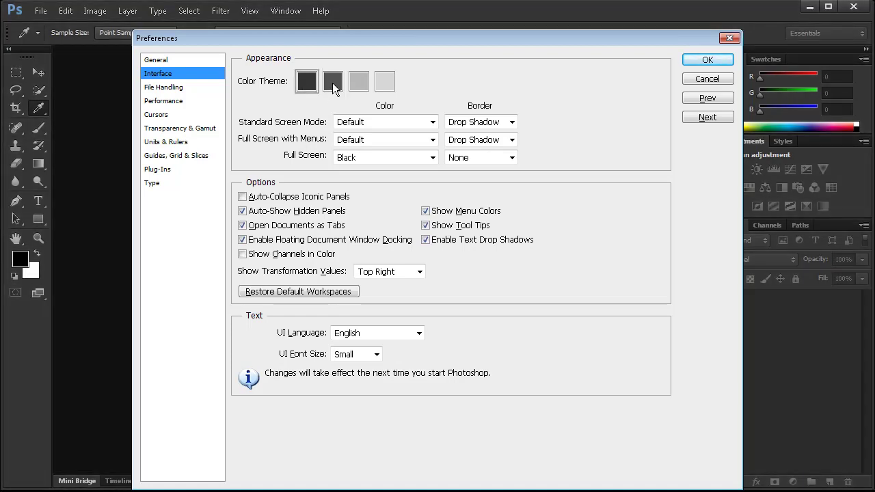
left_click(336, 84)
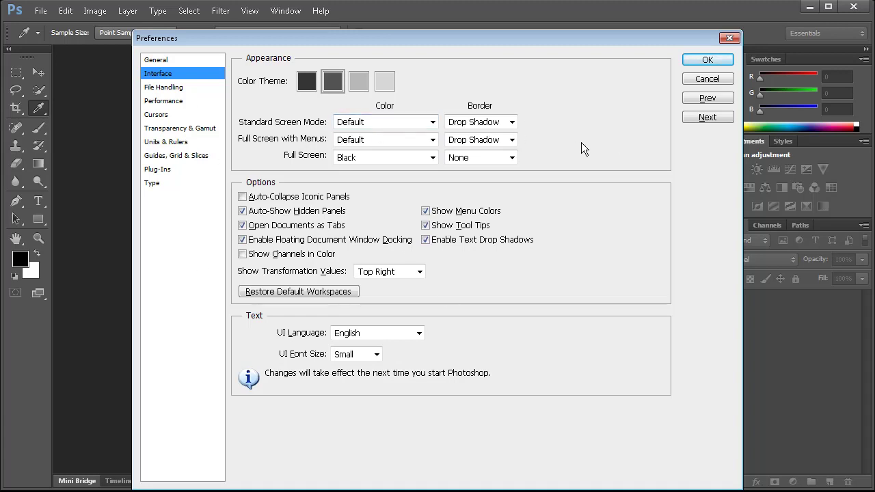
left_click(706, 61)
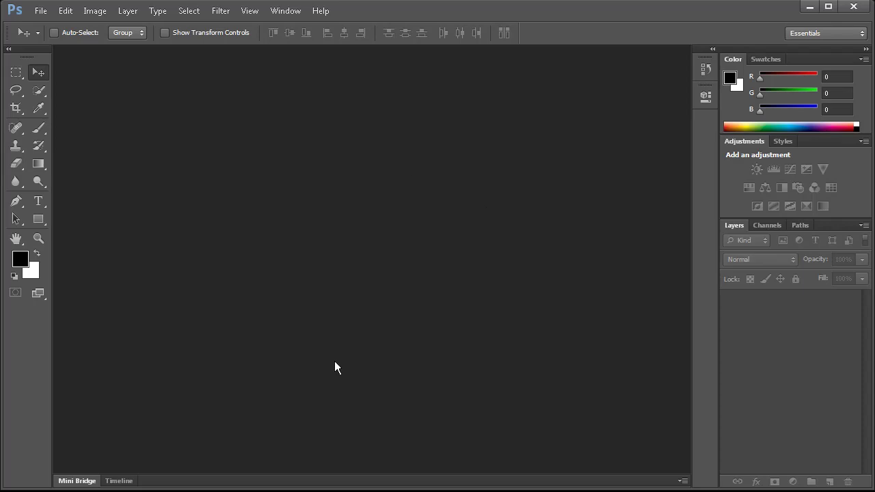
Open Koala, Lighthouse, Penguins and Tulips from the Sample Pictures folder.
key("ctrl+o")
left_click(278, 186)
left_click(282, 232)
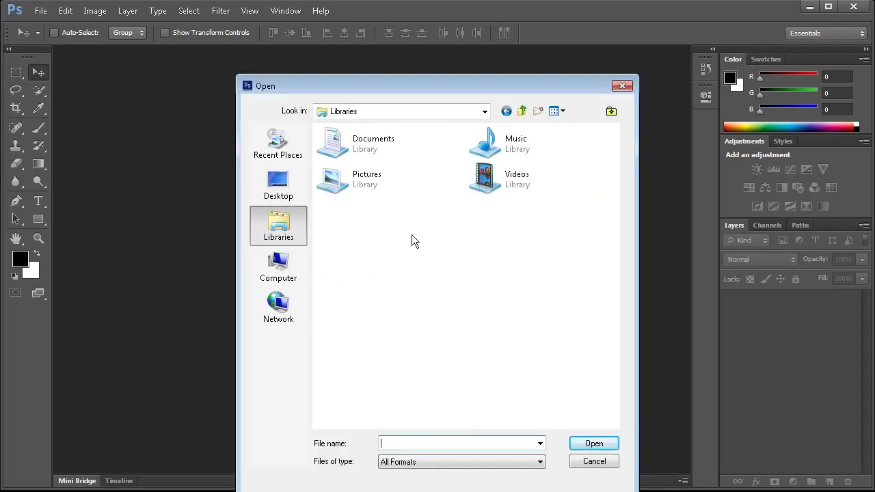
double_click(360, 176)
double_click(355, 178)
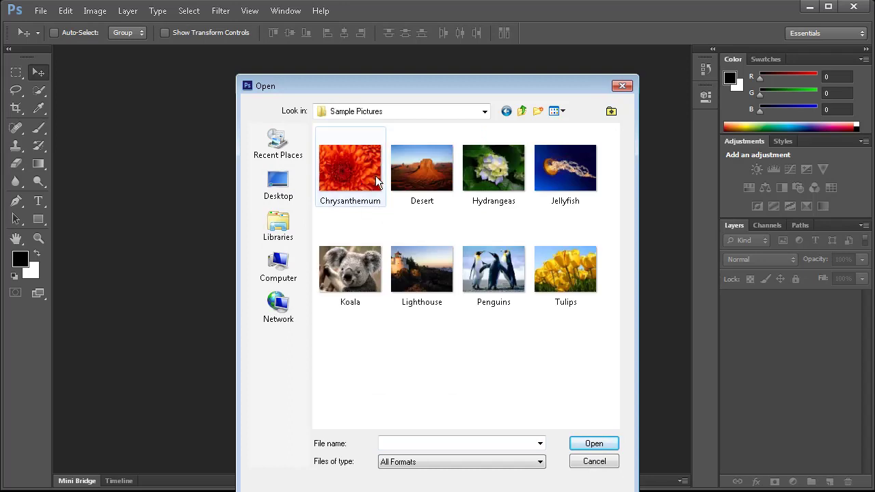
left_click(371, 174)
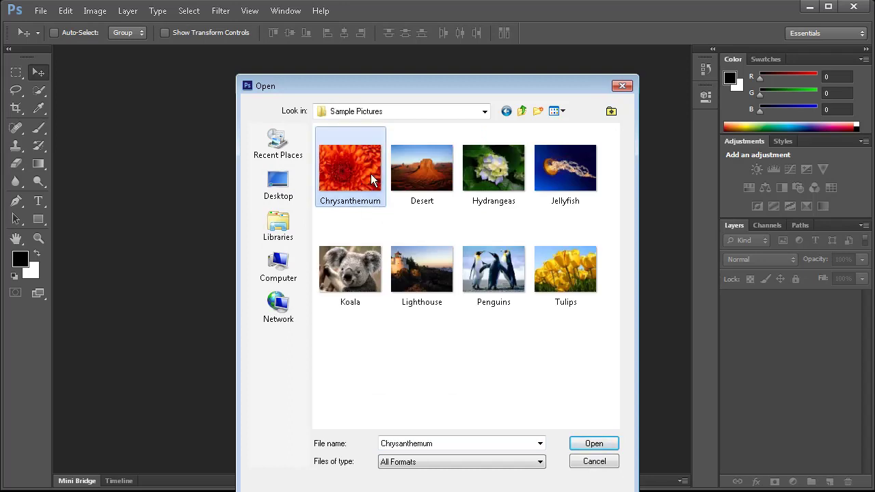
left_click(536, 265, "shift")
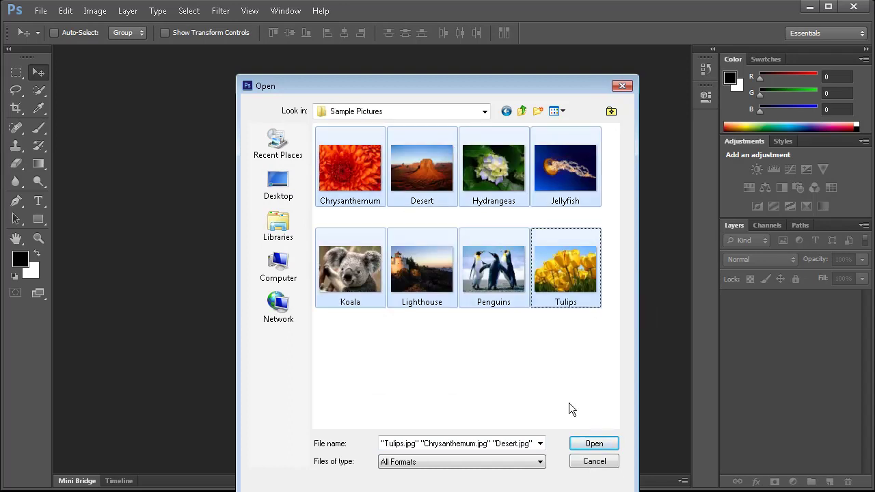
left_click_drag(342, 324, 595, 383)
left_click(593, 444)
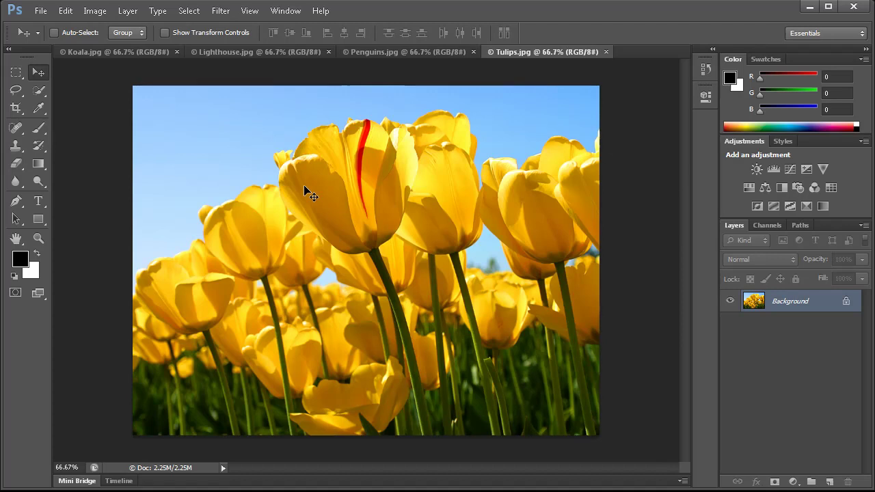
Browse to the Sample Pictures folder in Windows Explorer.
key("super+e")
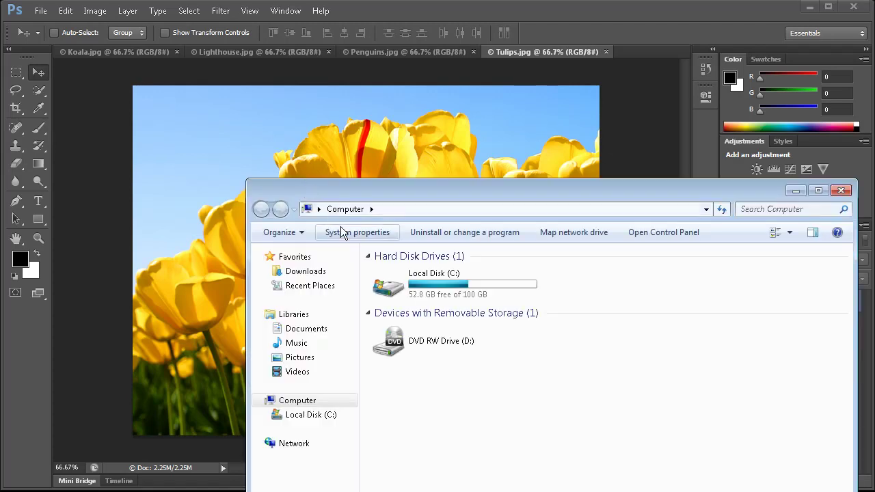
left_click_drag(391, 197, 404, 59)
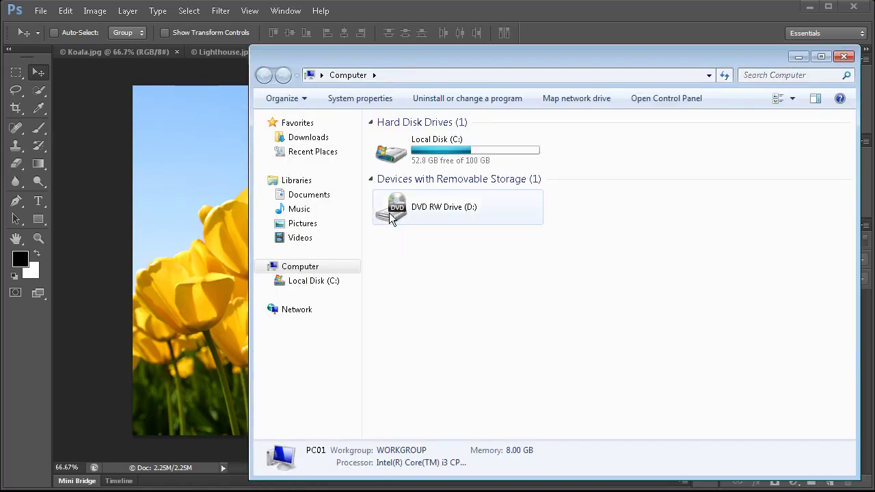
left_click(309, 242)
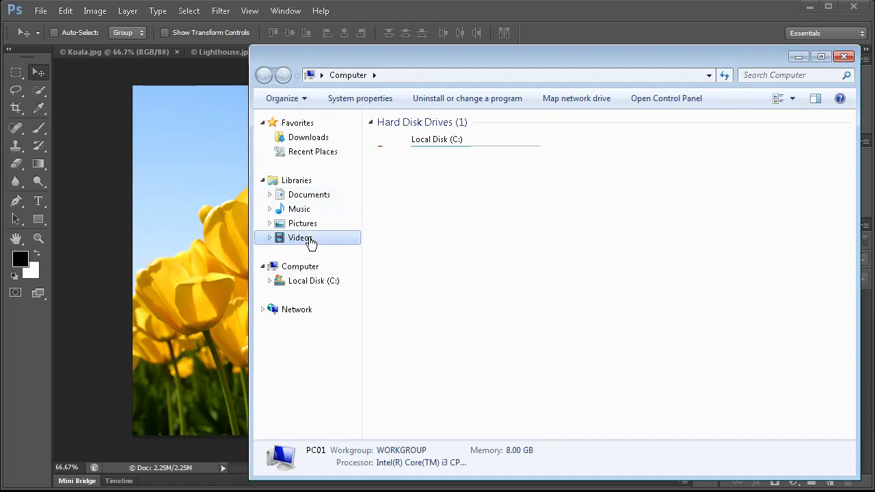
left_click(306, 226)
double_click(439, 224)
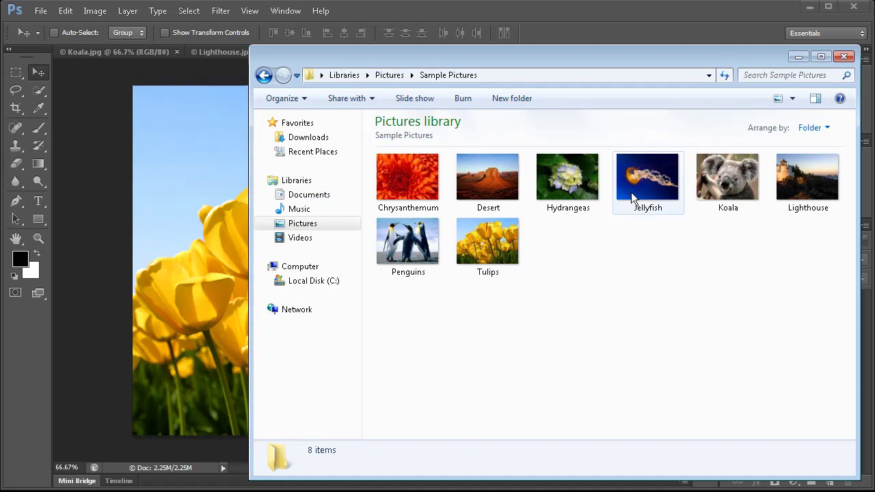
Place Hydrangeas into Tulips at about two-thirds size, then open it as its own document.
left_click(574, 185)
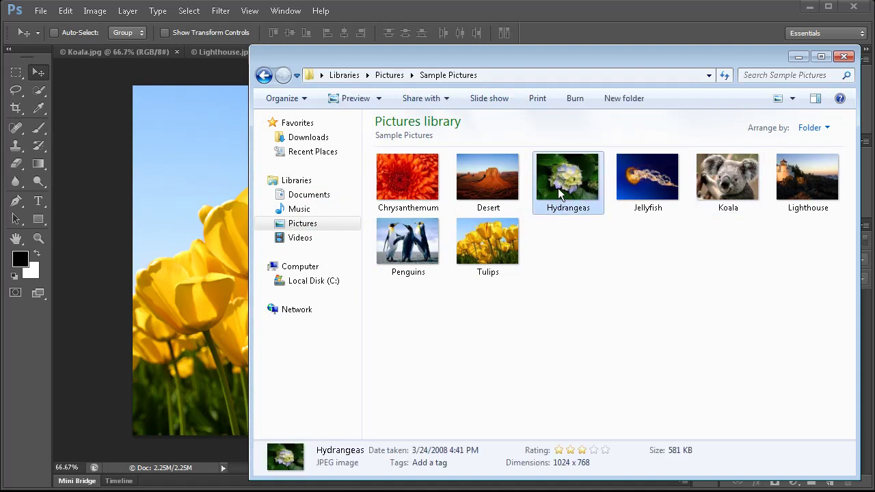
left_click_drag(573, 180, 188, 199)
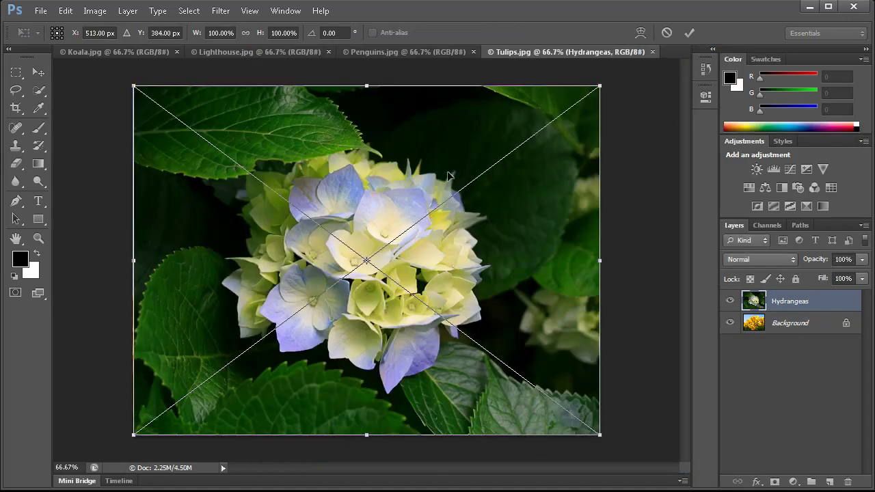
left_click_drag(134, 86, 306, 207)
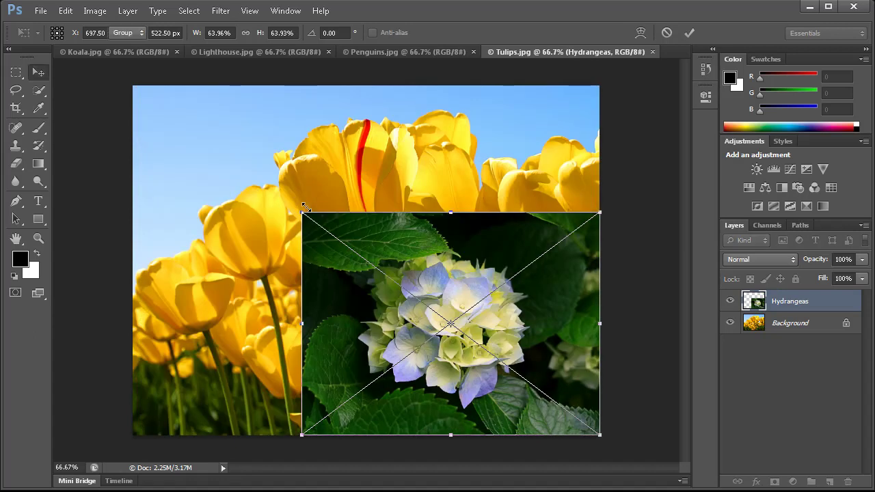
key("Return")
key("alt+Tab")
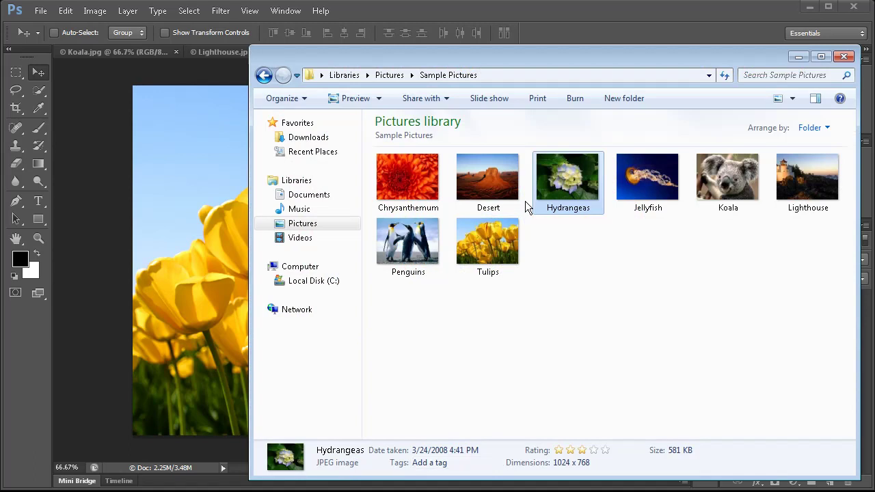
left_click_drag(578, 185, 564, 34)
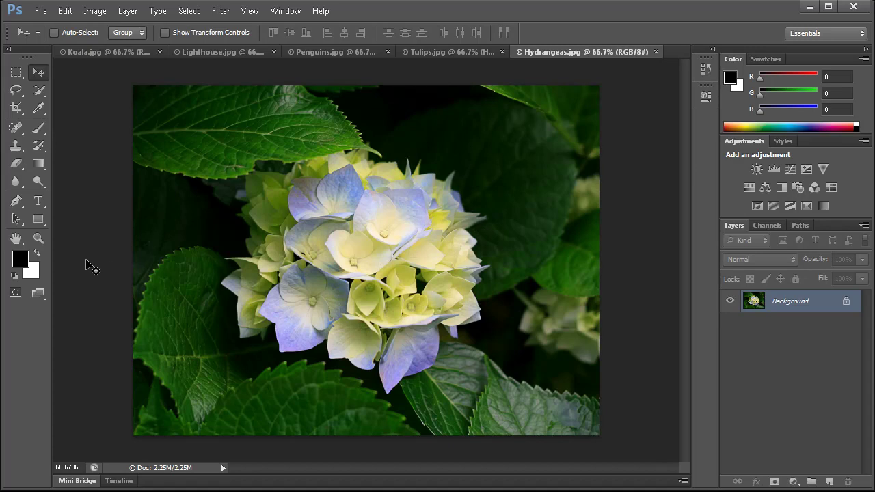
left_click(38, 237)
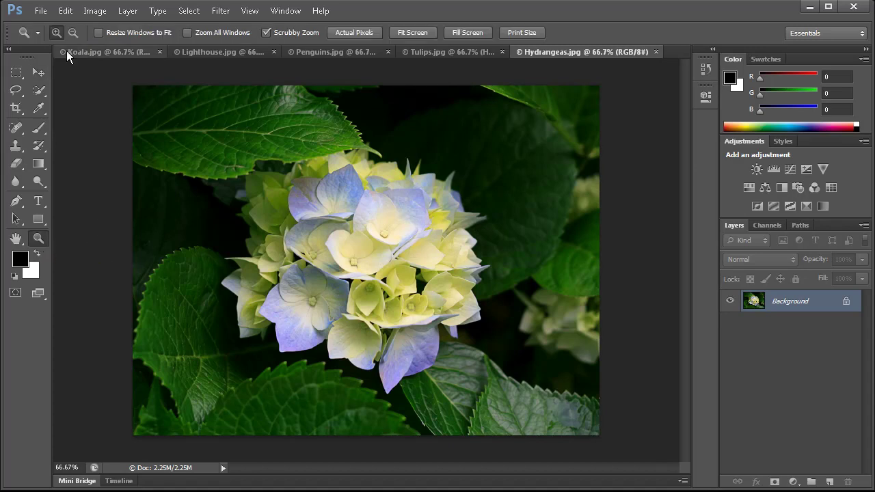
left_click_drag(375, 219, 409, 261)
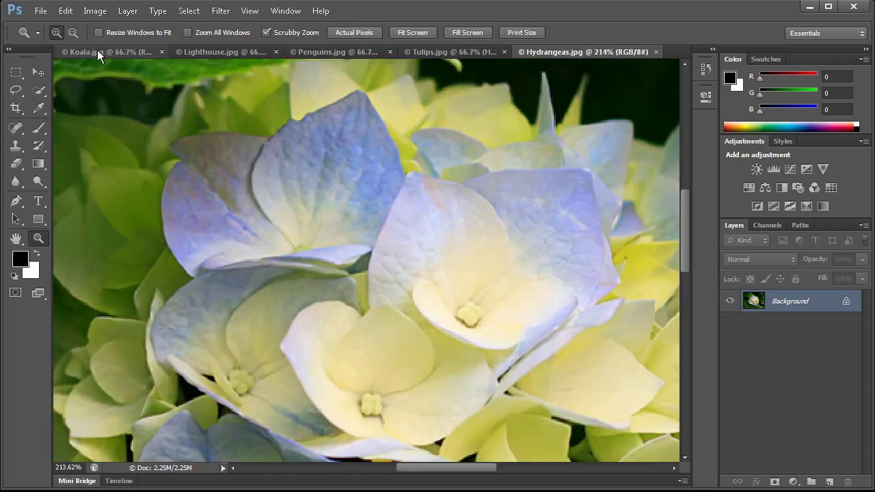
left_click(73, 33)
mouse_move(411, 246)
left_mouse_down()
mouse_move(368, 242)
mouse_move(348, 229)
left_mouse_up()
left_click(57, 33)
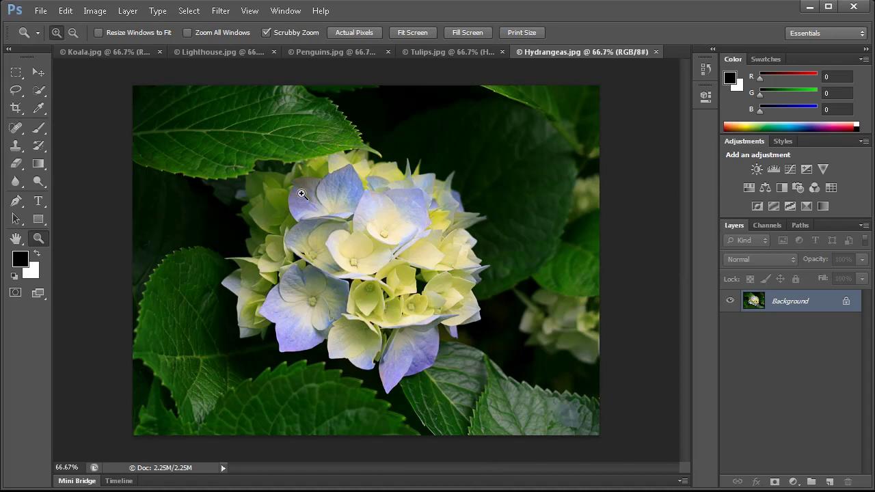
left_click(343, 221)
mouse_move(469, 267)
left_mouse_down()
mouse_move(478, 270)
mouse_move(312, 261)
mouse_move(404, 264)
mouse_move(329, 264)
mouse_move(349, 268)
left_mouse_up()
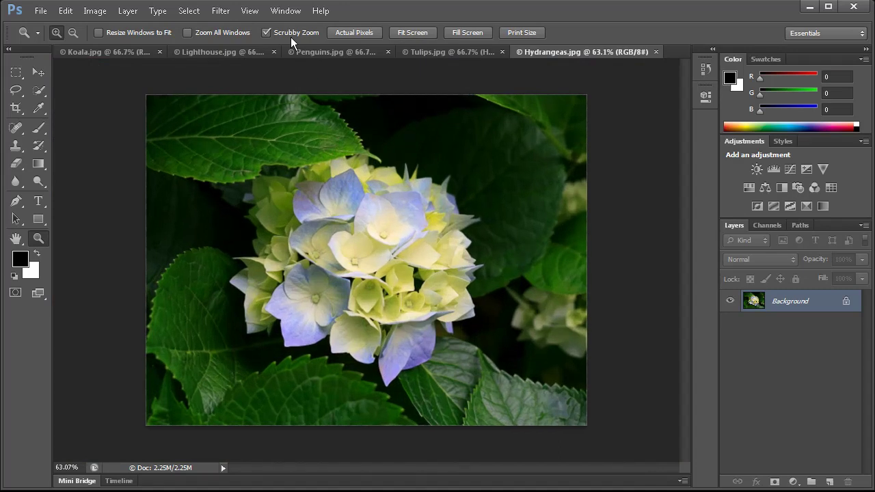
Marquee-zoom into the hydrangea petals, then scrub-zoom back out.
left_click(267, 32)
left_click_drag(345, 190, 419, 257)
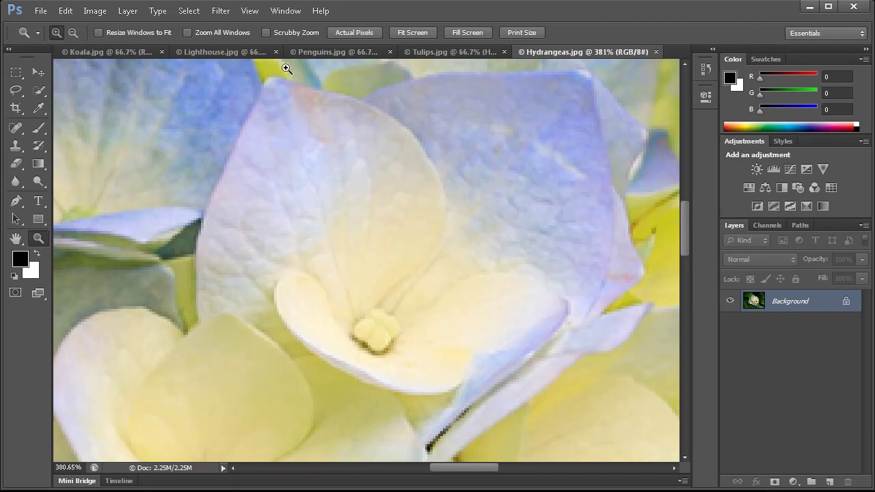
left_click(266, 33)
left_click_drag(384, 317, 365, 315)
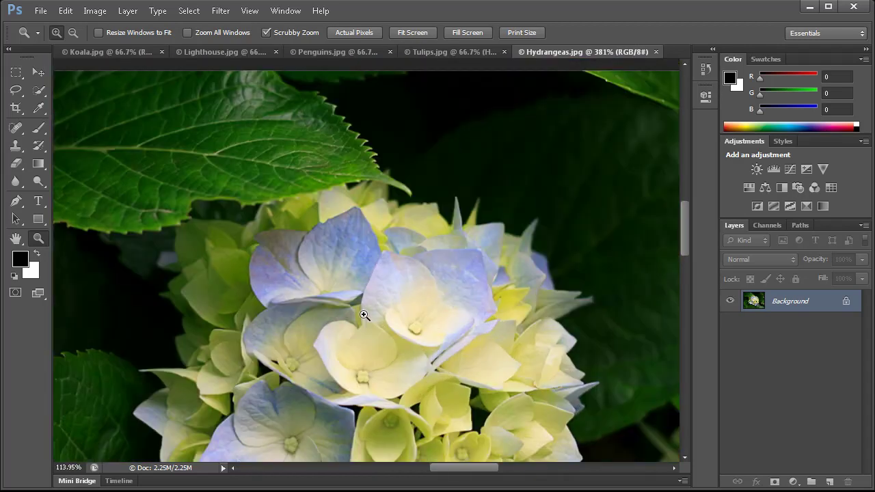
left_click_drag(365, 315, 339, 306)
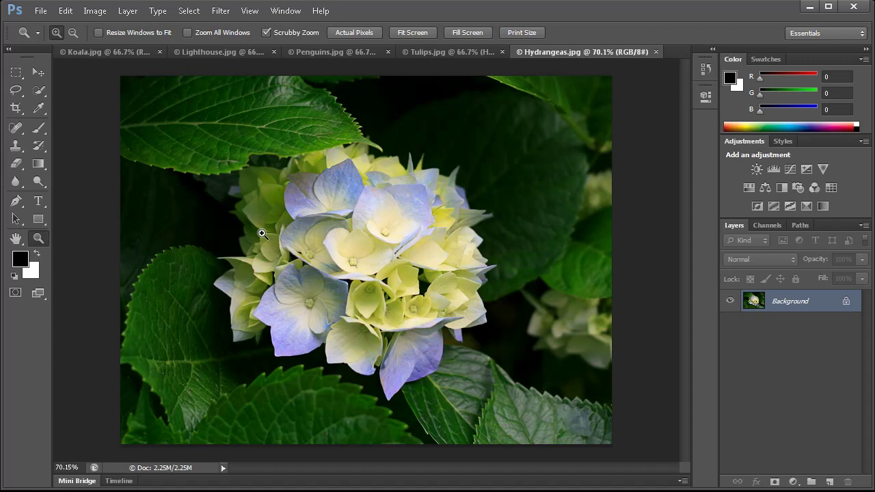
Zoom in on the florets up to 700%, then fit the whole photo on screen.
left_click(261, 234)
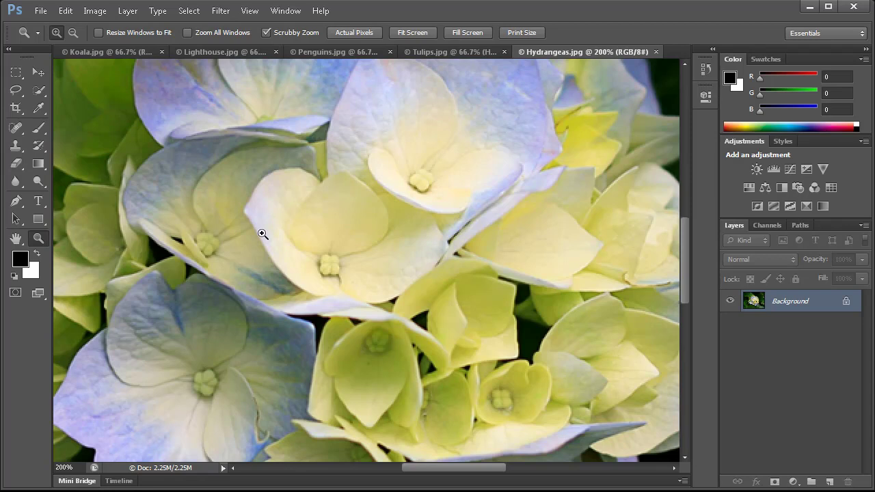
key("ctrl+minus")
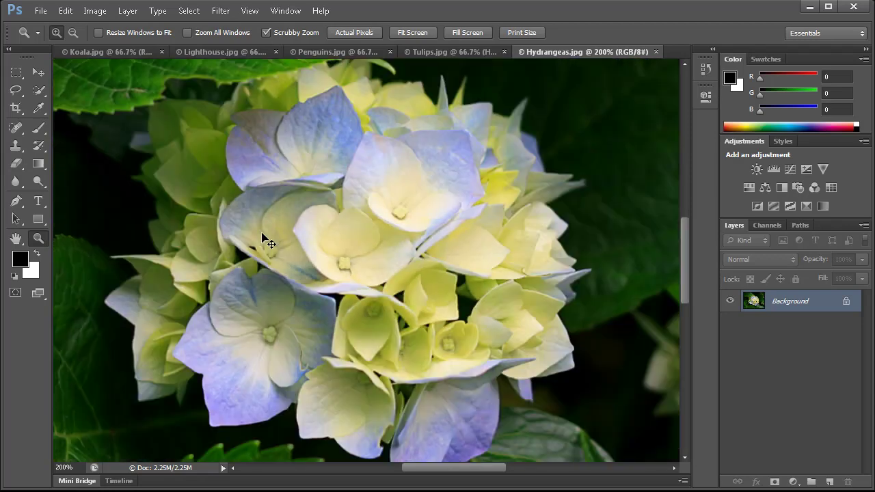
key("ctrl+plus")
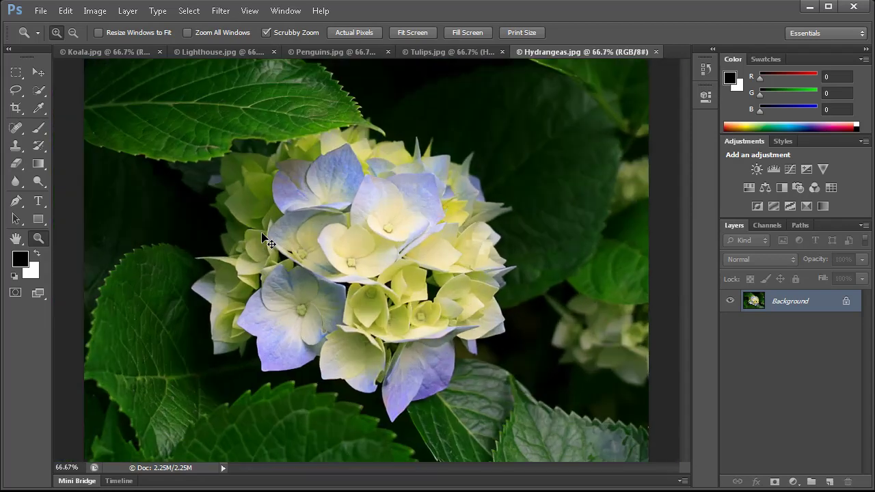
key("ctrl+plus")
key("ctrl+plus")
key("ctrl+plus")
key("ctrl+plus")
key("ctrl+plus")
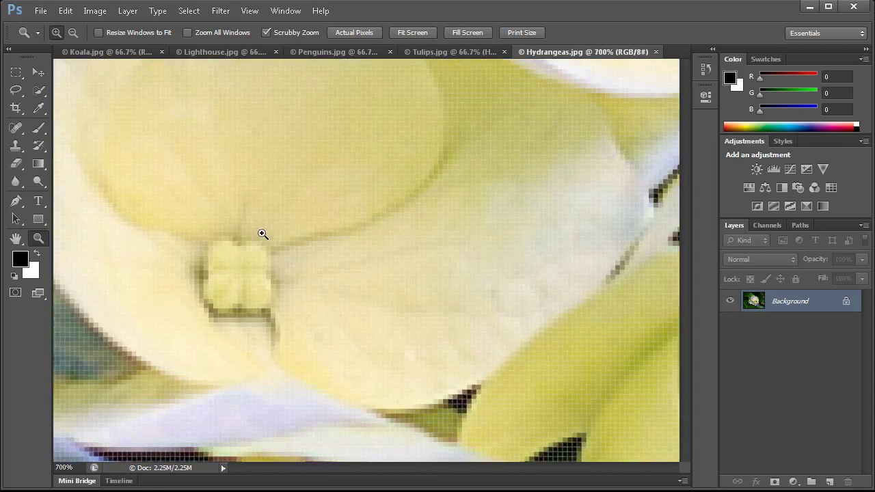
key("ctrl+0")
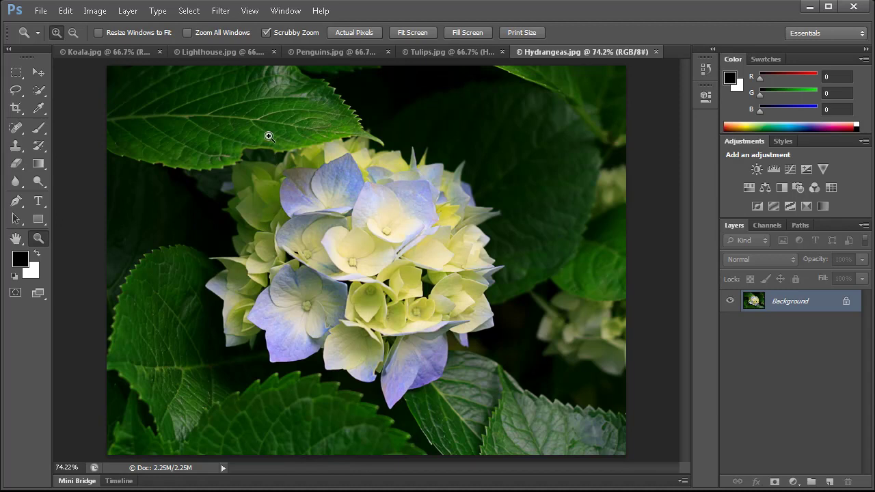
Show Hydrangeas at Actual Pixels (100%) and cycle forward through the open photos.
left_click(249, 13)
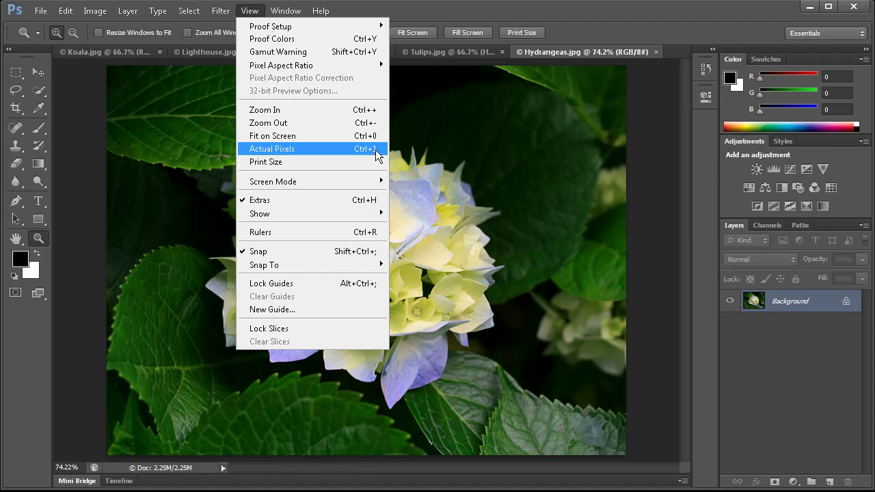
left_click(376, 150)
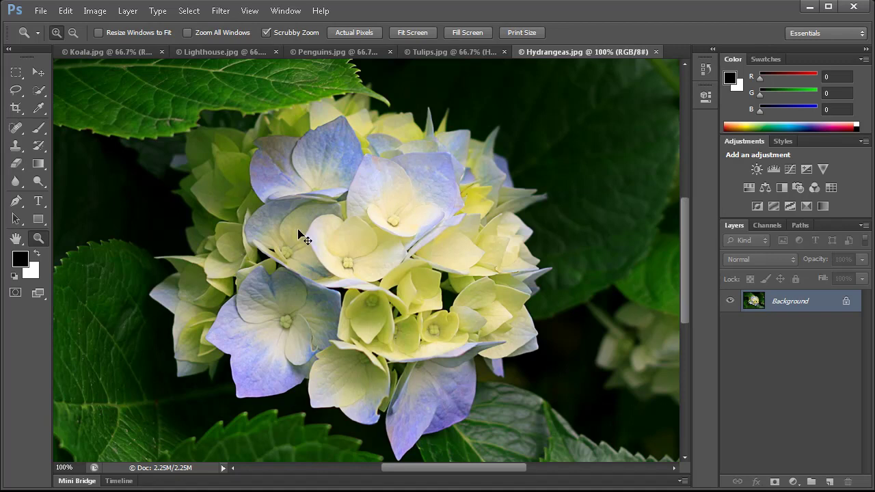
key("ctrl+Tab")
key("ctrl+Tab")
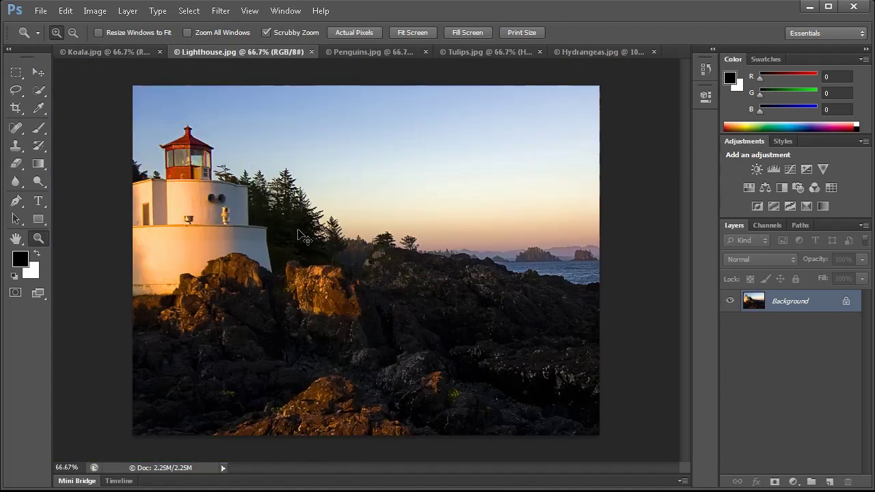
key("ctrl+Tab")
key("ctrl+Tab")
key("ctrl+Tab")
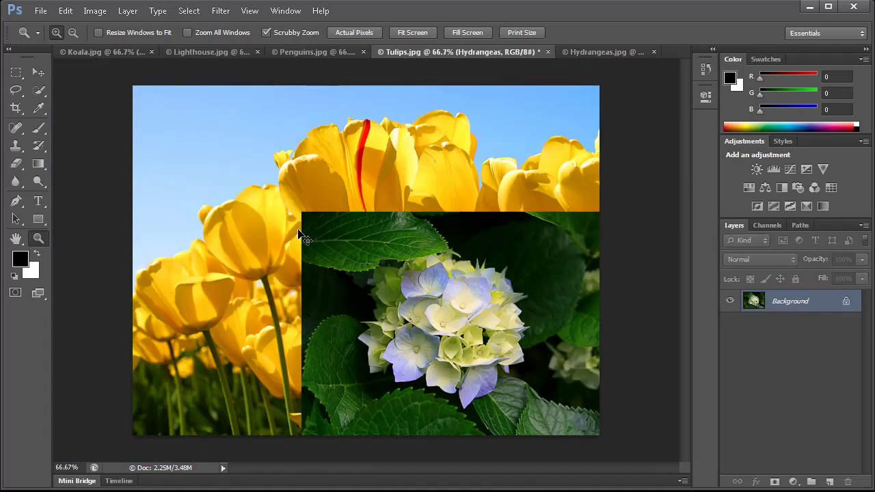
key("ctrl+Tab")
key("ctrl+Tab")
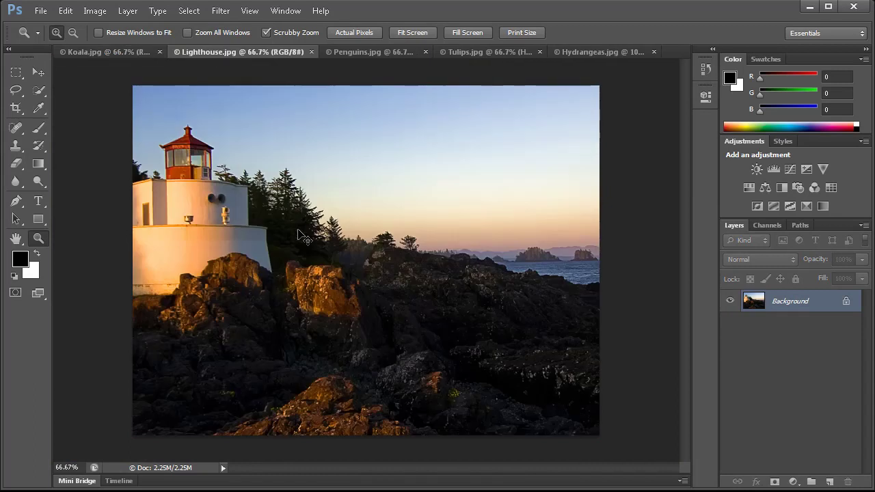
key("ctrl+Tab")
key("ctrl+Tab")
key("ctrl+Tab")
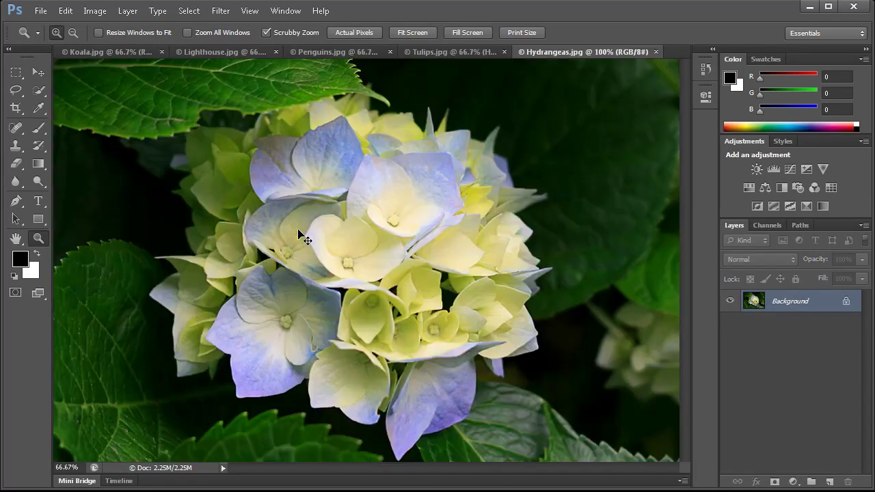
key("ctrl+Tab")
key("ctrl+Tab")
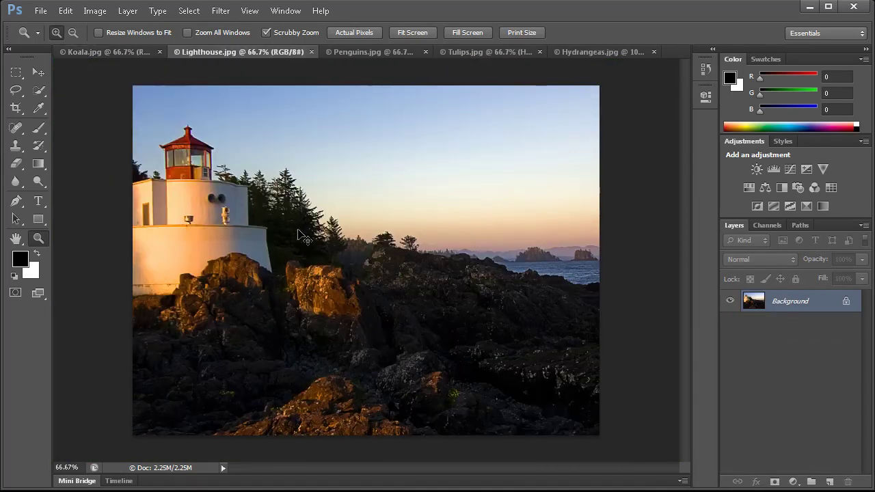
Cycle backward through the photos, then visit the Penguins and Tulips tabs and return to Hydrangeas.
key("ctrl+shift+Tab")
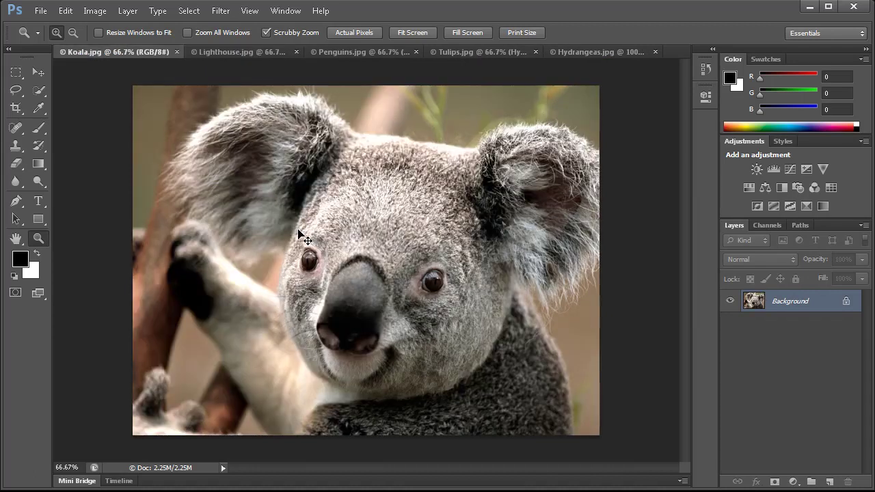
key("ctrl+shift+Tab")
key("ctrl+shift+Tab")
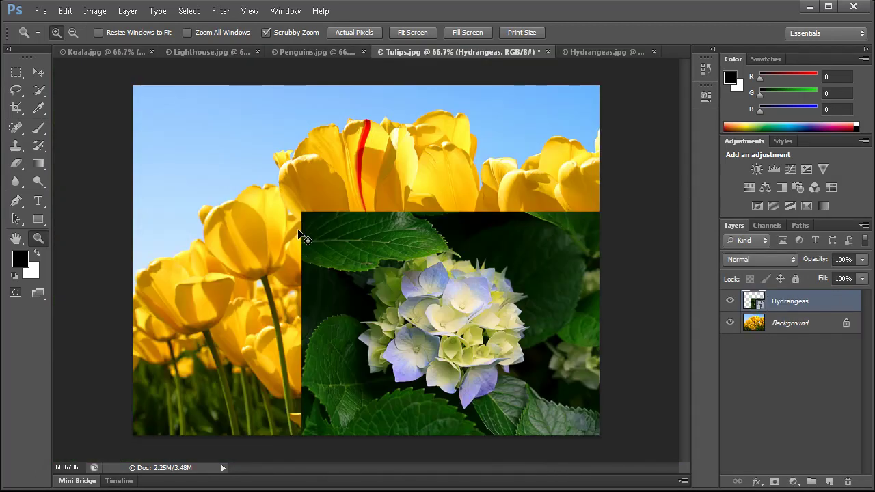
key("ctrl+Tab")
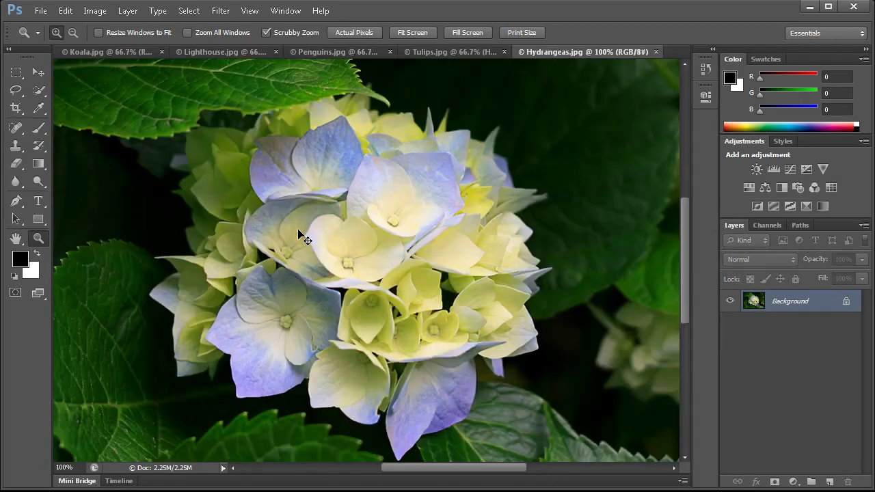
key("ctrl+shift+Tab")
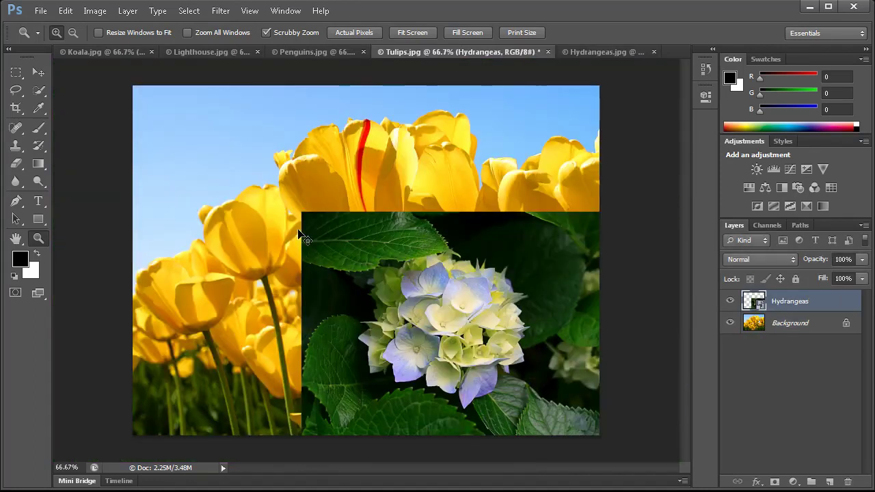
key("ctrl+shift+Tab")
key("ctrl+shift+Tab")
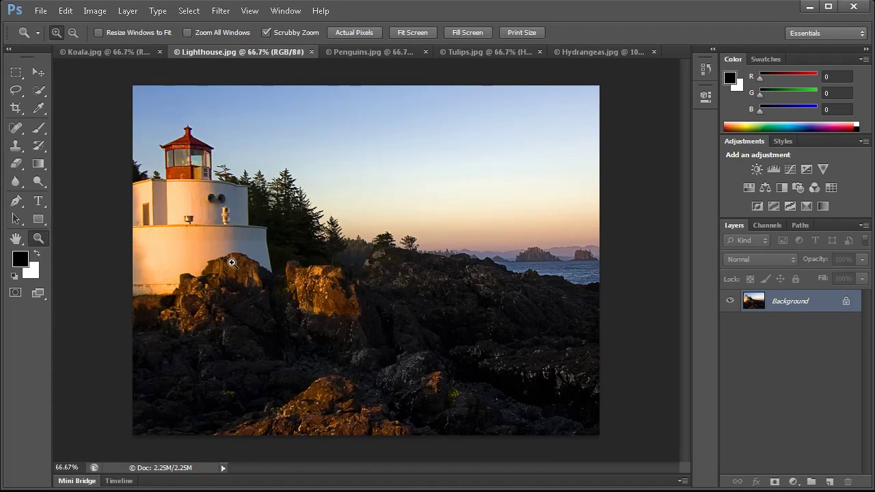
left_click(367, 54)
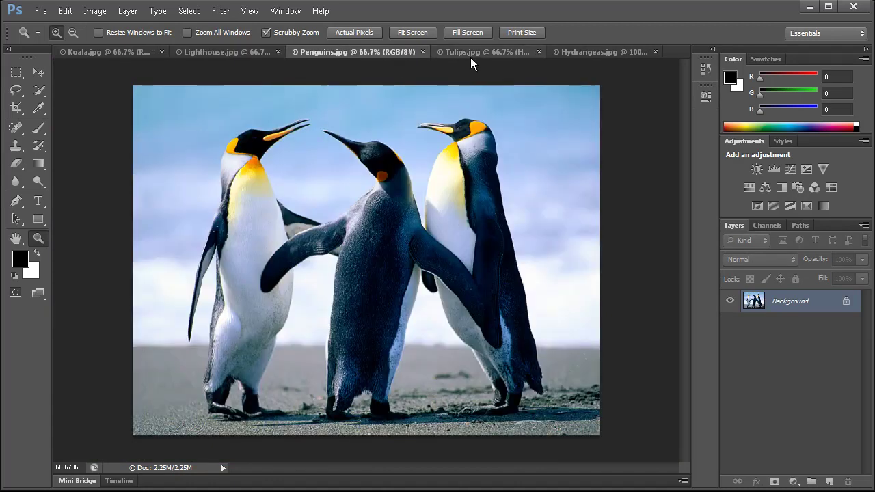
left_click(471, 54)
left_click(586, 52)
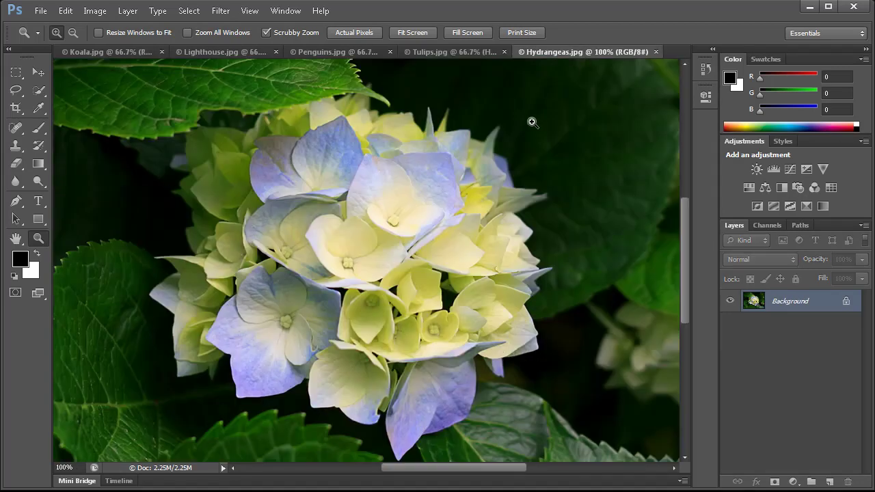
Zoom into and pan around the flower centre, then fit Hydrangeas on screen at 74.22%.
mouse_move(390, 211)
left_mouse_down()
mouse_move(450, 298)
mouse_move(465, 287)
left_mouse_up()
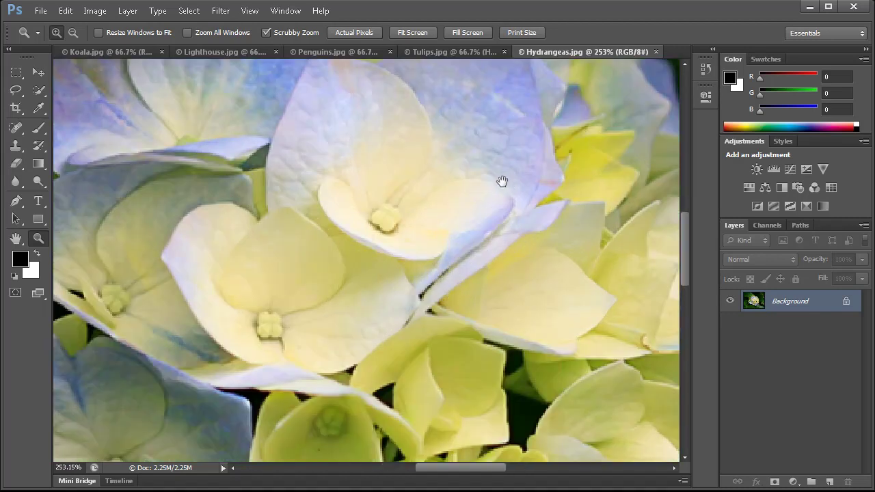
mouse_move(455, 179)
left_mouse_down()
mouse_move(299, 176)
mouse_move(310, 244)
mouse_move(444, 269)
mouse_move(551, 256)
left_mouse_up()
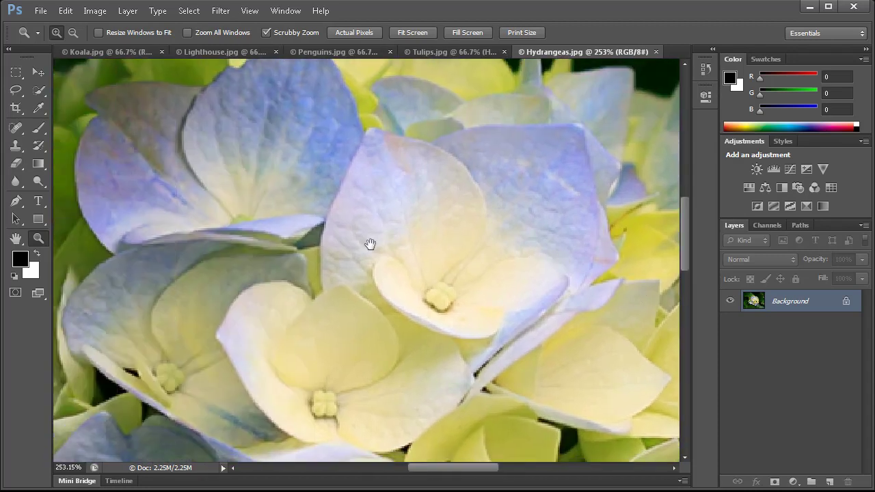
mouse_move(199, 189)
left_mouse_down()
mouse_move(313, 240)
mouse_move(433, 246)
mouse_move(454, 217)
mouse_move(432, 189)
left_mouse_up()
mouse_move(365, 328)
left_mouse_down()
mouse_move(477, 257)
mouse_move(508, 209)
mouse_move(418, 203)
mouse_move(320, 221)
mouse_move(246, 219)
left_mouse_up()
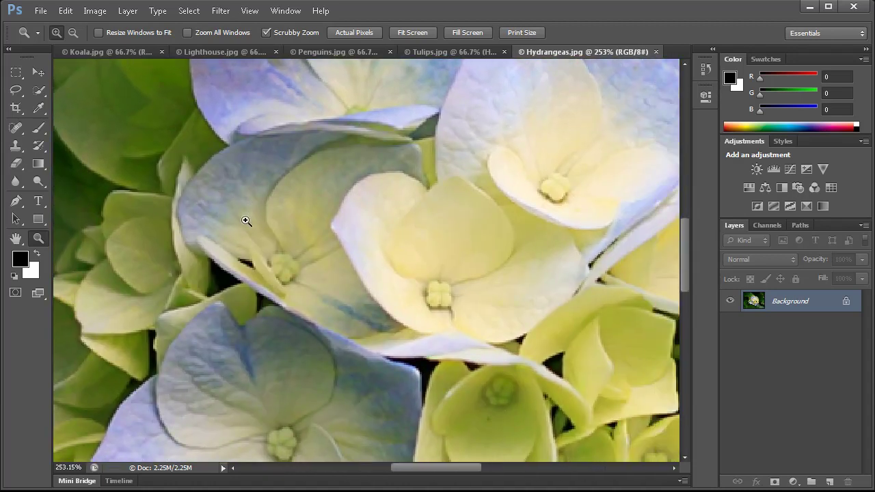
key("ctrl+0")
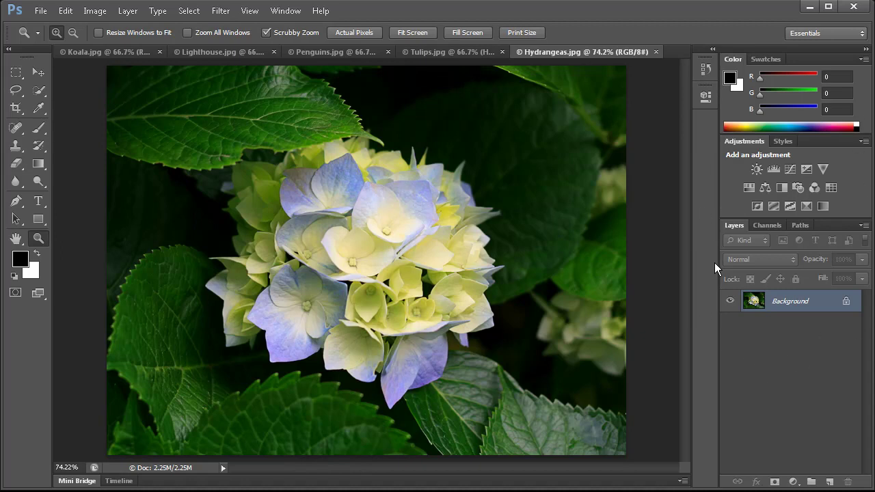
key("shift+Tab")
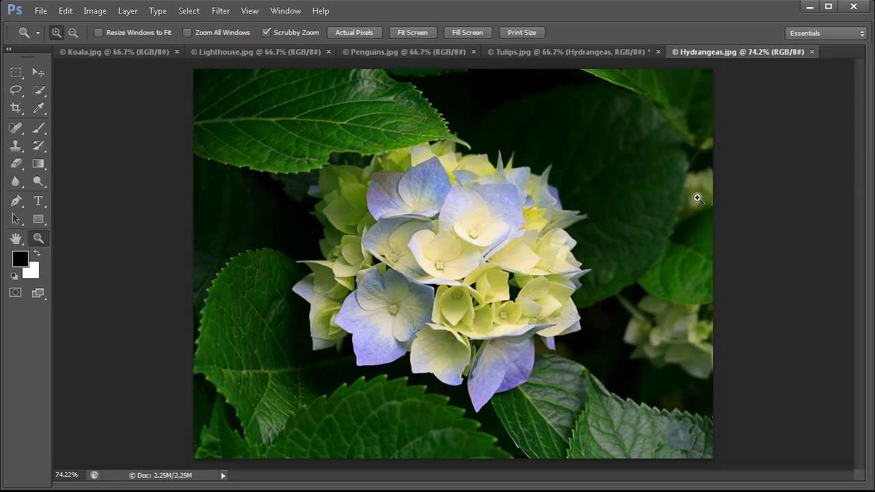
left_click(670, 252)
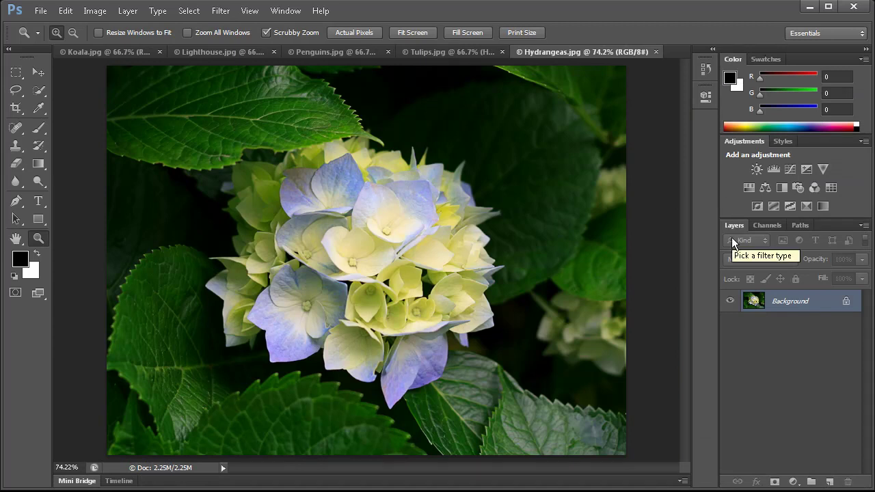
Toggle the panels with Tab and cycle the screen modes with F, ending full screen without panels.
key("Tab")
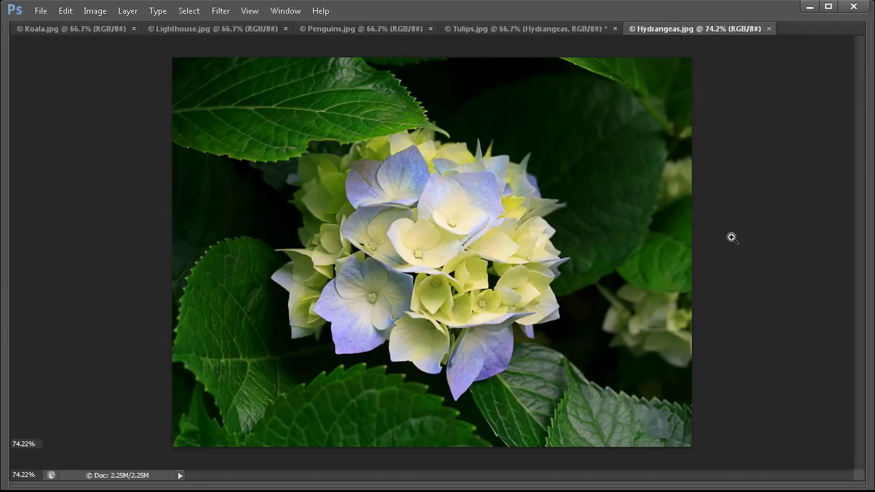
key("Tab")
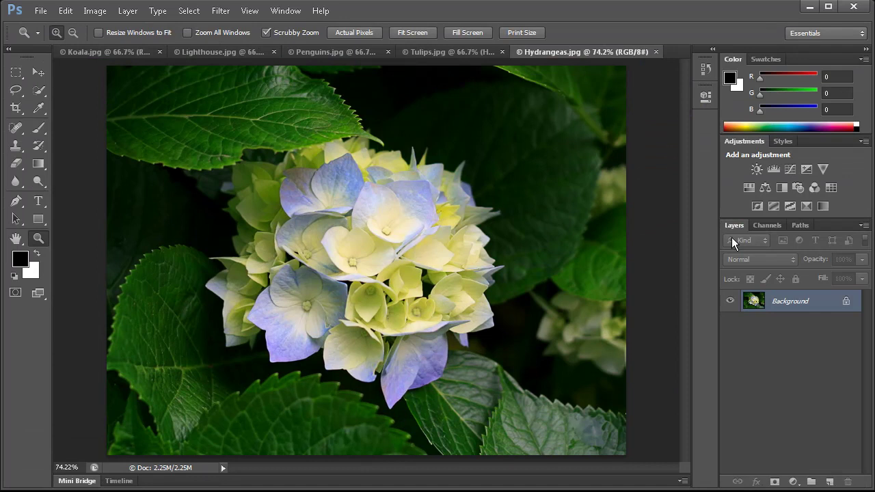
key("Tab")
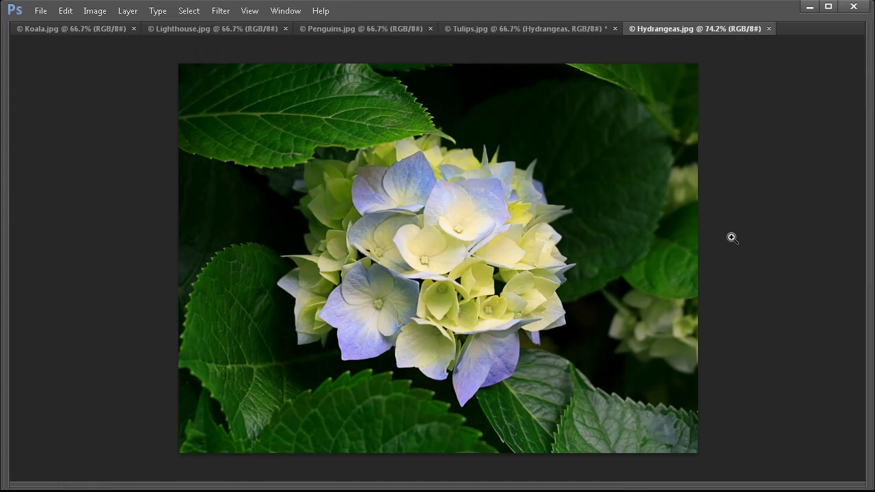
key("f")
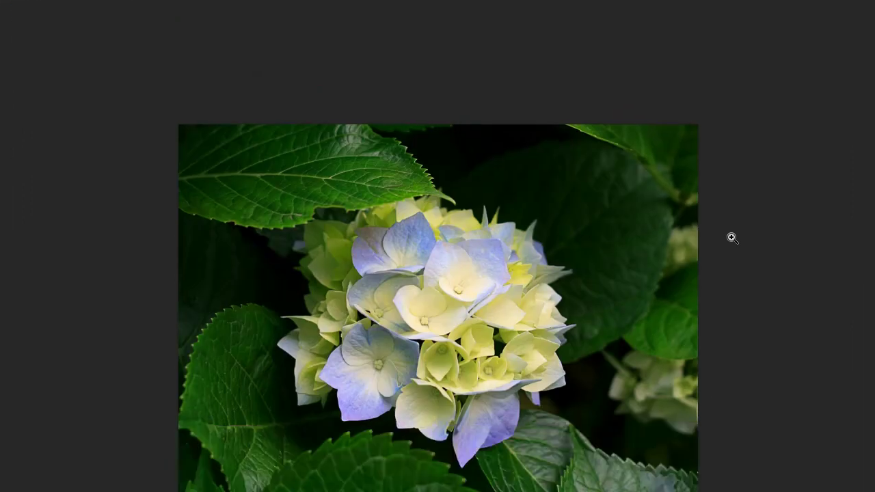
key("f")
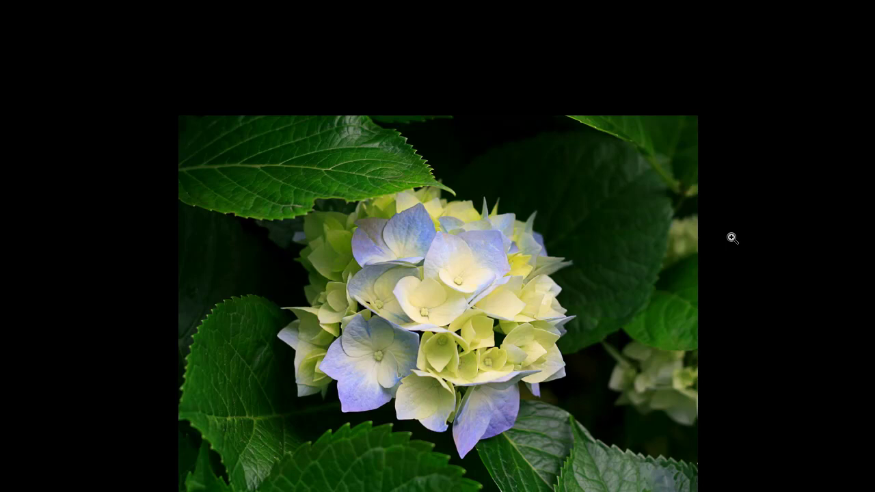
key("f")
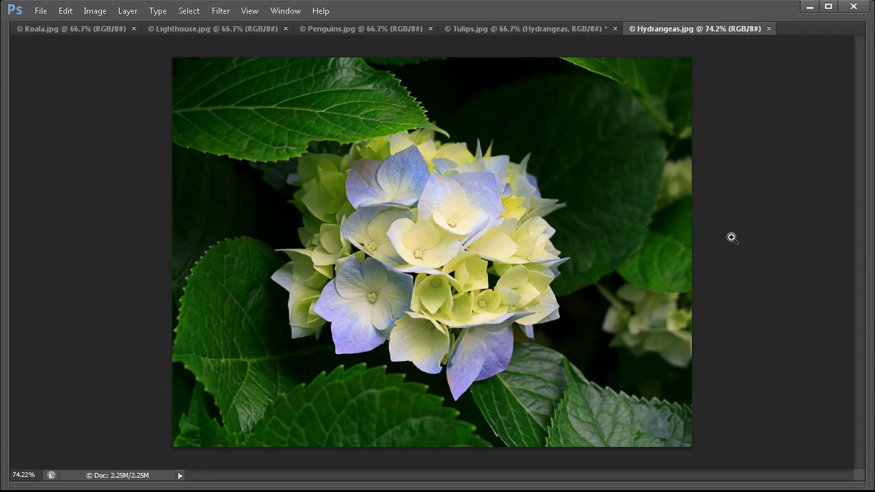
key("Tab")
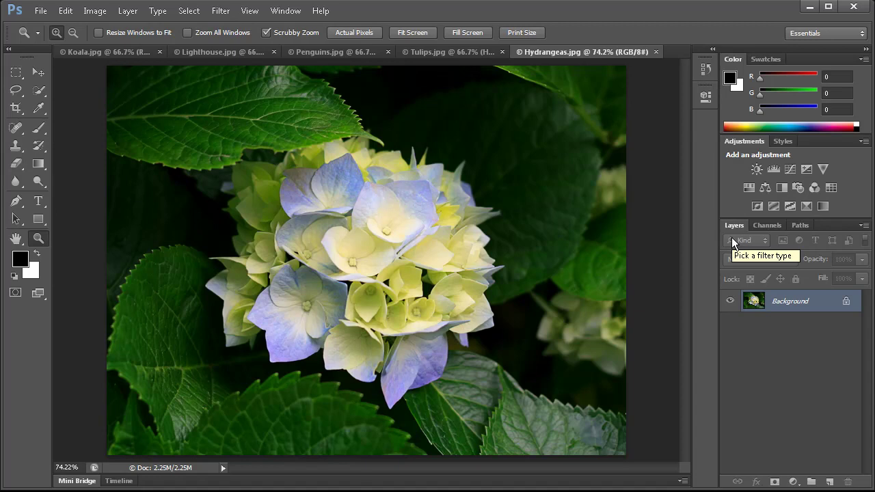
key("f")
key("f")
key("Tab")
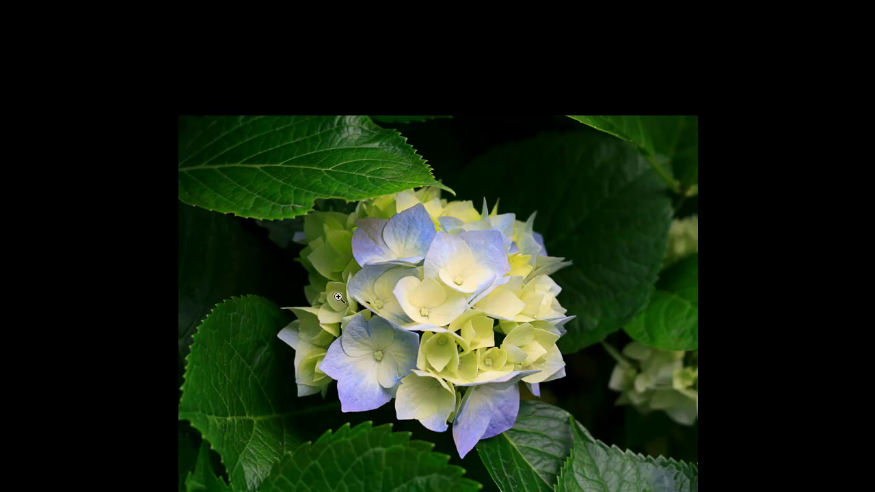
Draw a freehand selection around the flower centre, clear it, and choose the Move tool.
key("m")
left_click_drag(322, 220, 451, 393)
left_click_drag(501, 253, 519, 256)
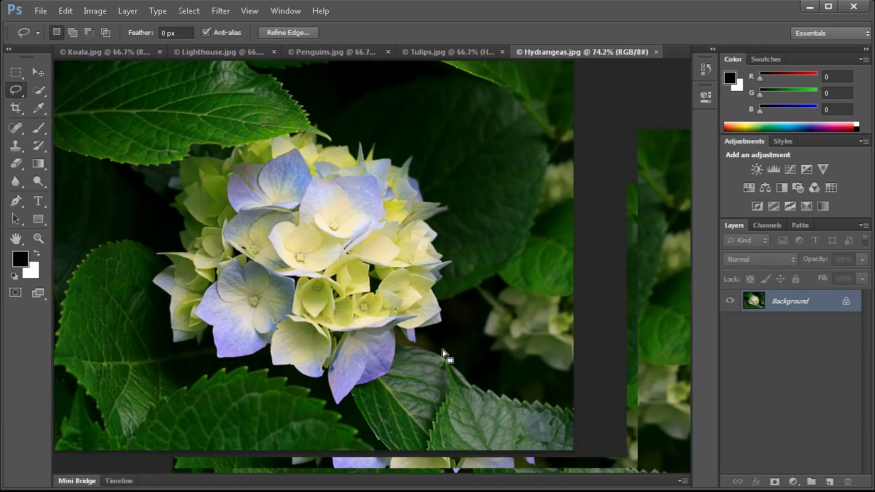
left_click_drag(407, 331, 403, 330)
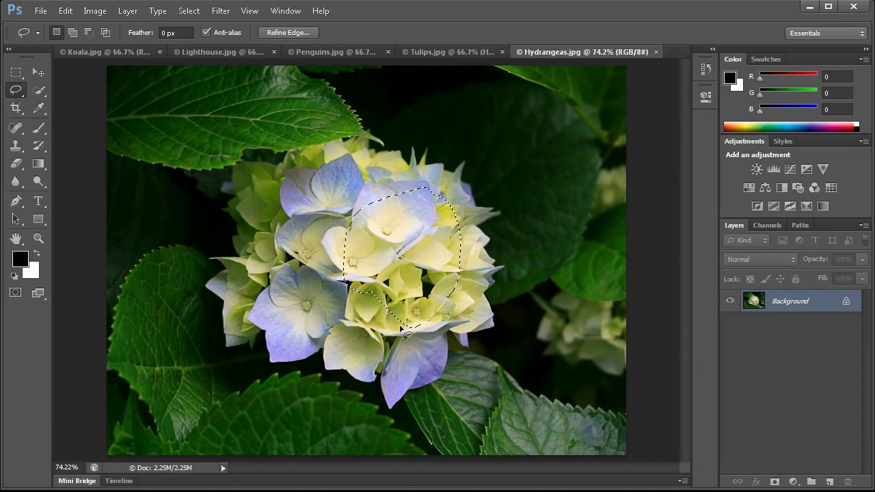
left_click(402, 334)
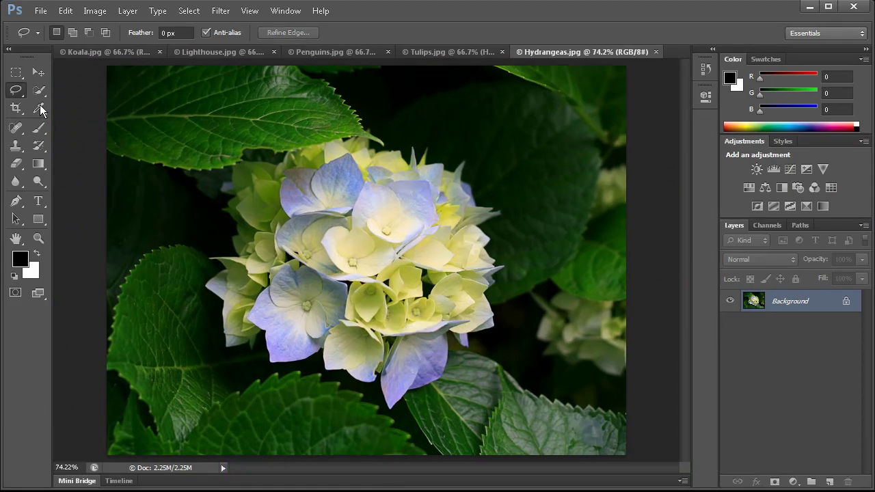
left_click(38, 77)
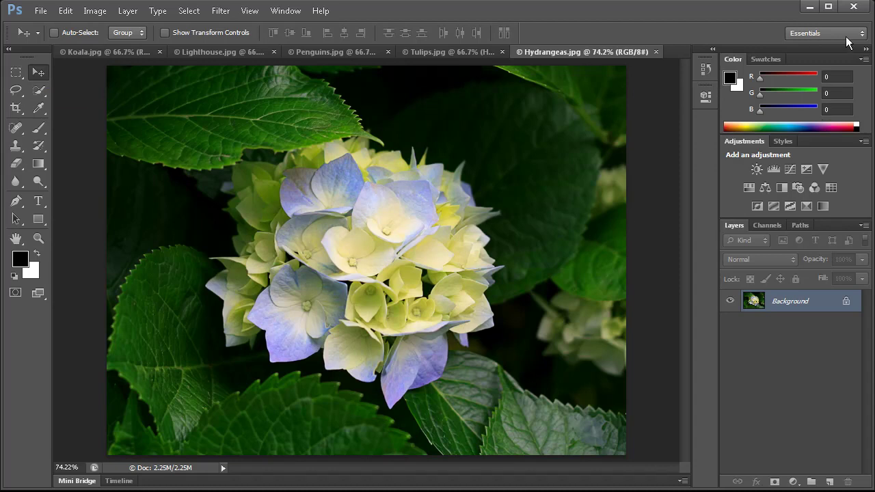
left_click(825, 34)
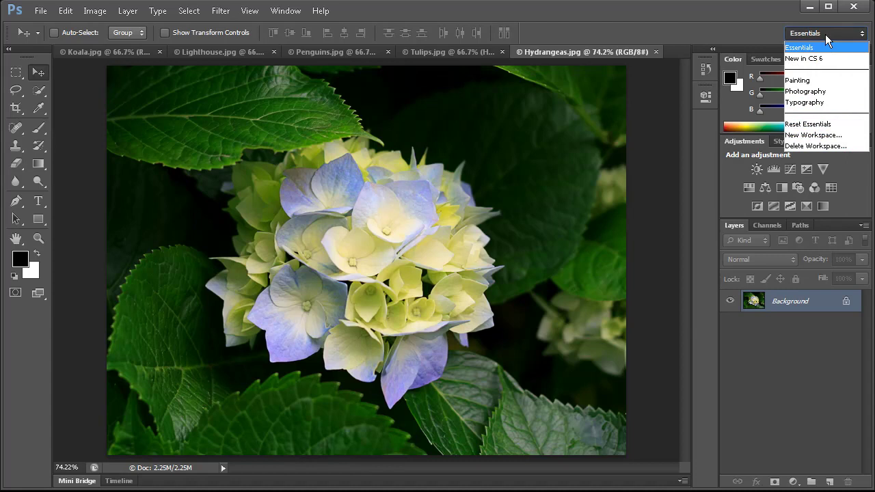
left_click(807, 103)
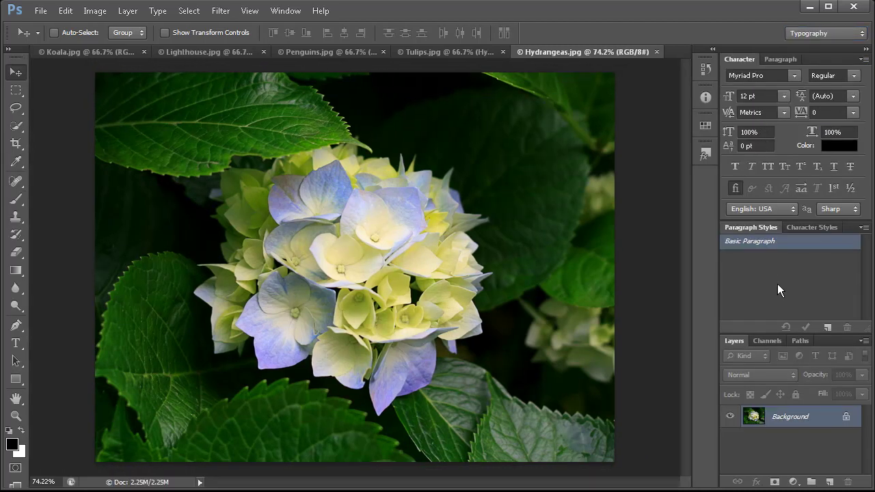
left_click(776, 60)
left_click(735, 59)
left_click(808, 34)
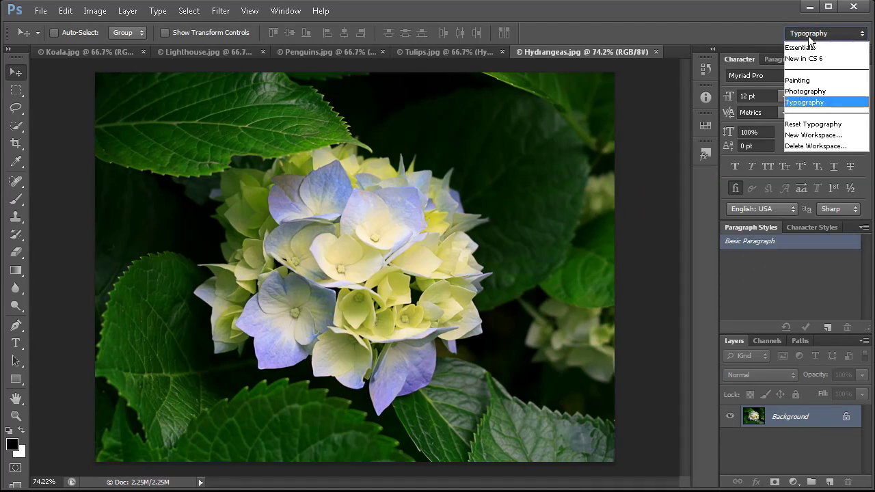
left_click(808, 81)
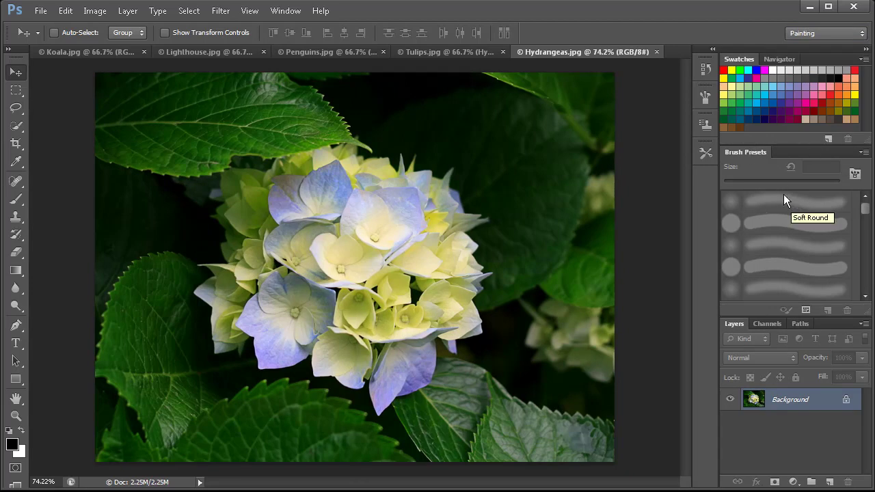
left_click(813, 31)
left_click(817, 49)
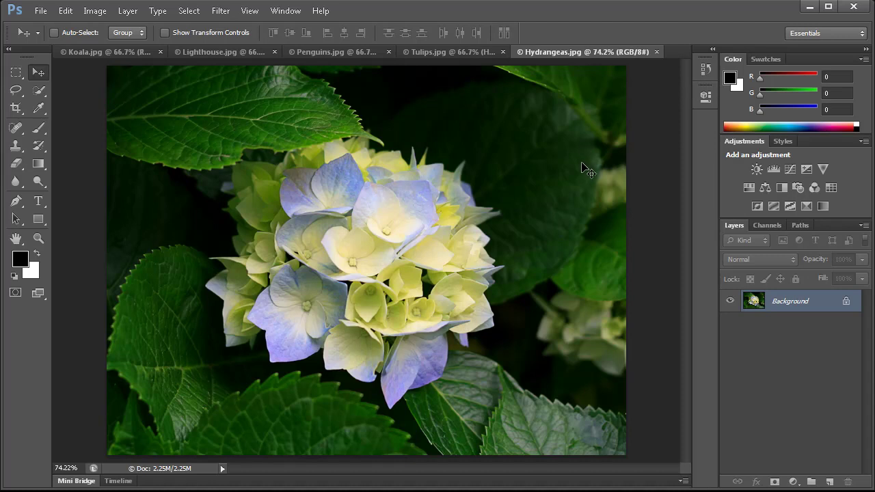
Arrange the photos 4-up, then tile all five side by side.
left_click(292, 15)
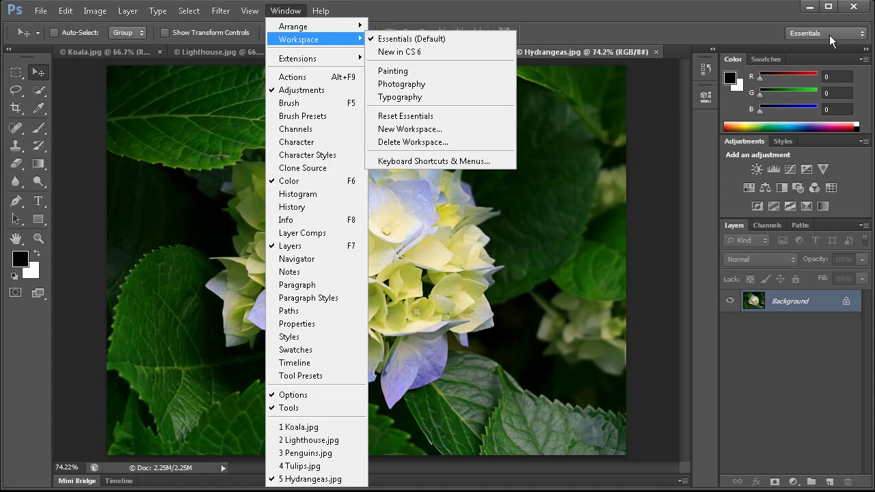
mouse_move(315, 26)
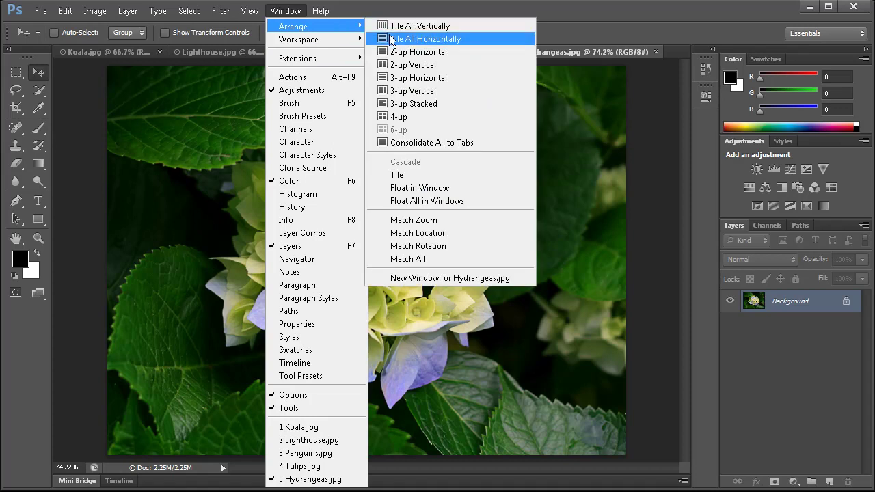
left_click(412, 117)
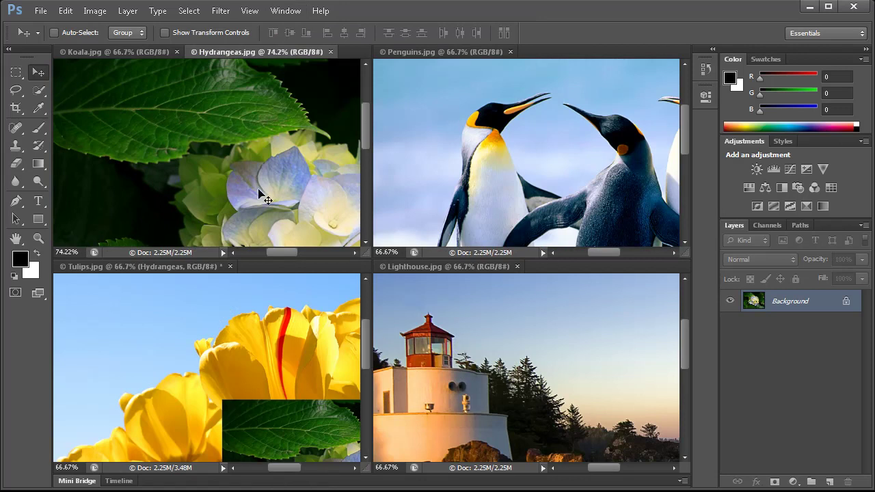
left_click(285, 10)
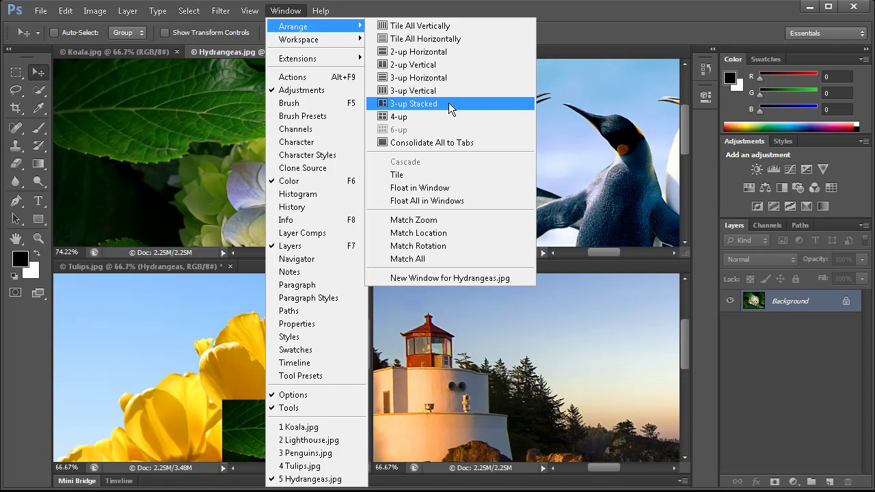
left_click(419, 176)
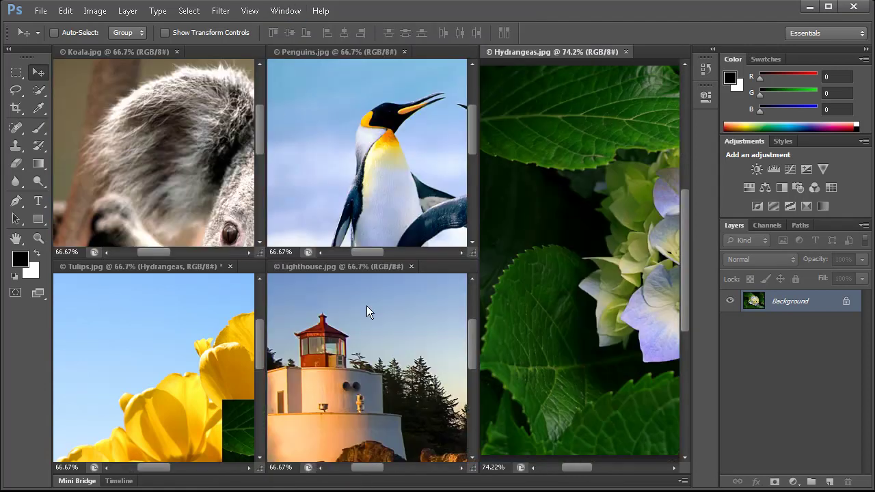
left_click(285, 10)
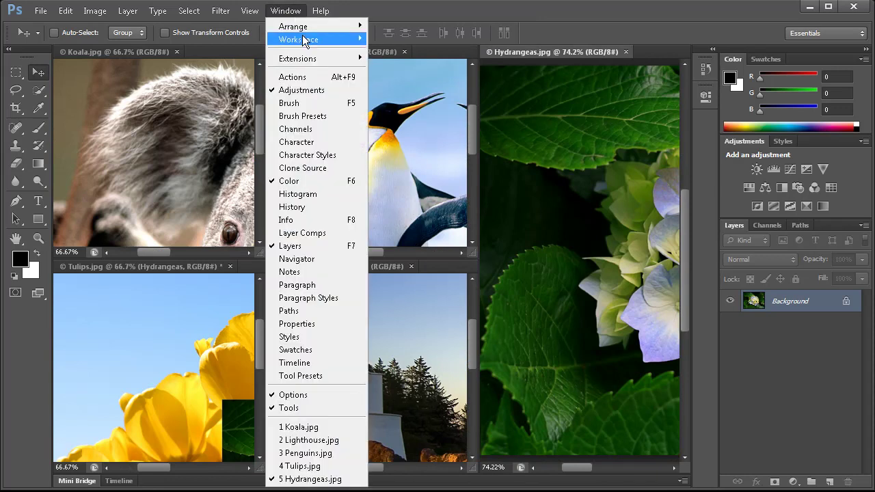
mouse_move(314, 26)
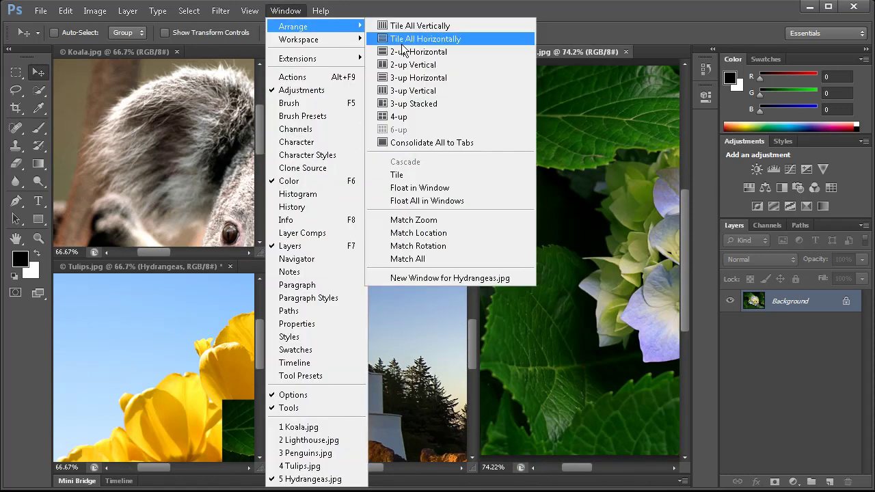
Consolidate all five photos into tabs and dismiss the Arrange menu.
left_click(477, 143)
left_click(292, 14)
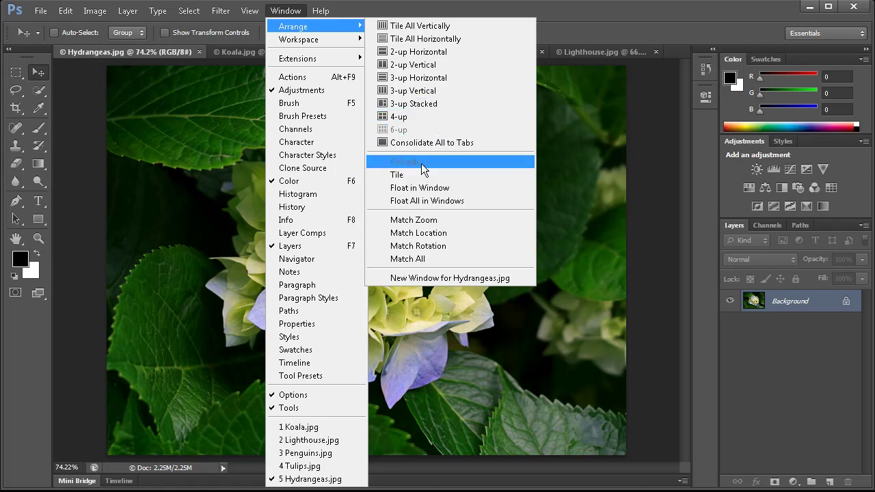
left_click(203, 183)
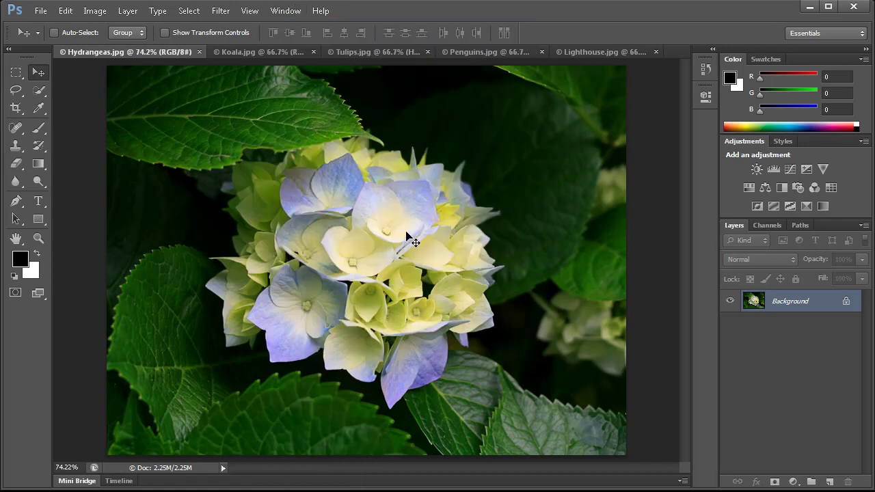